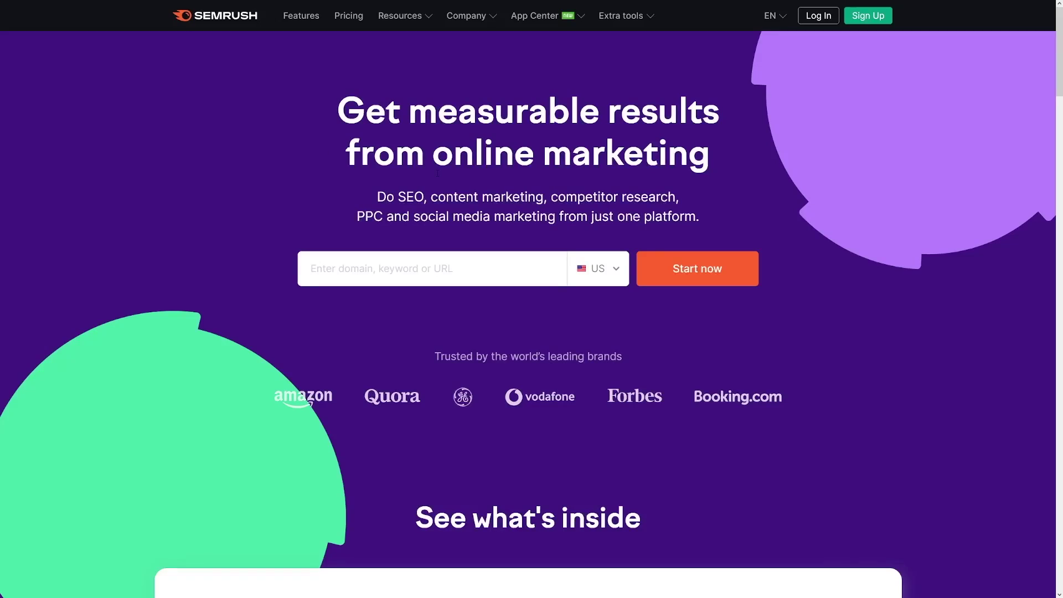
Step: Scroll to 'See what's inside' and show the Content Marketing, Market Research, Advertising and Social Media toolkits
{"action": "scroll", "coordinate": [437, 173], "scroll_direction": "down", "scroll_amount": 8}
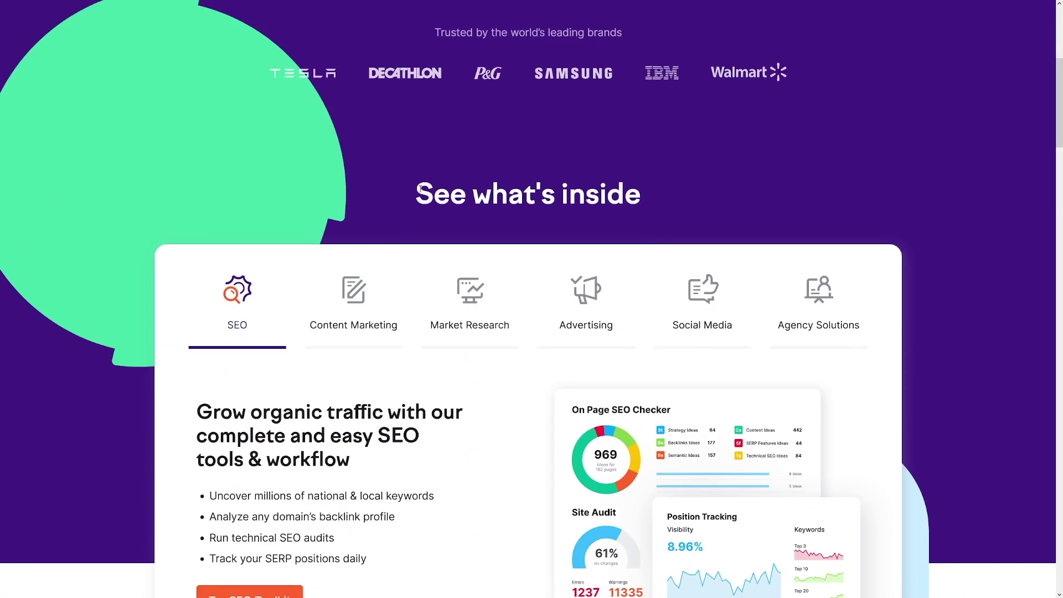
{"action": "left_click", "coordinate": [365, 185]}
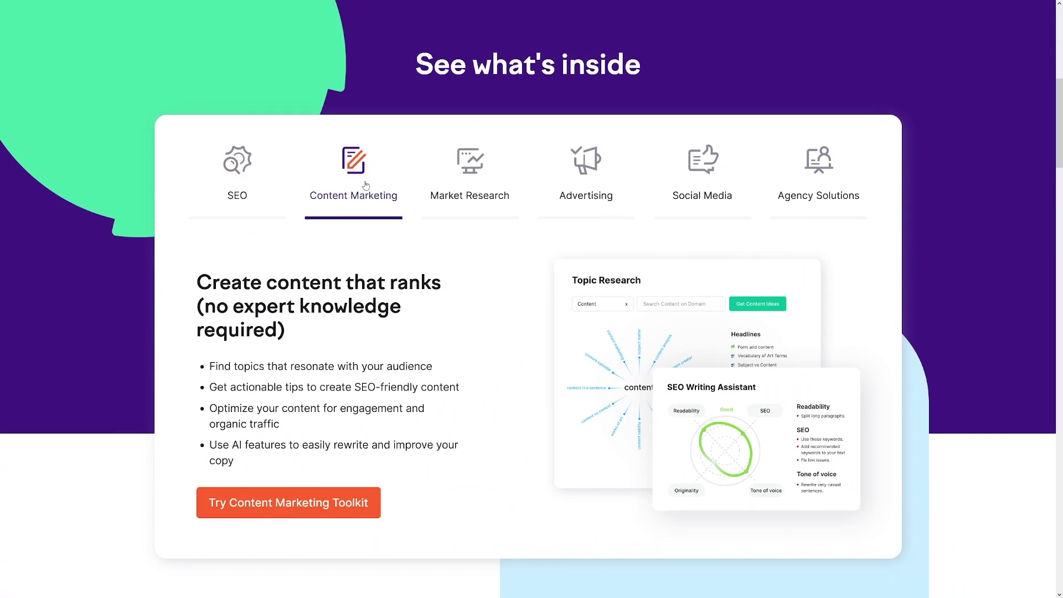
{"action": "left_click", "coordinate": [479, 173]}
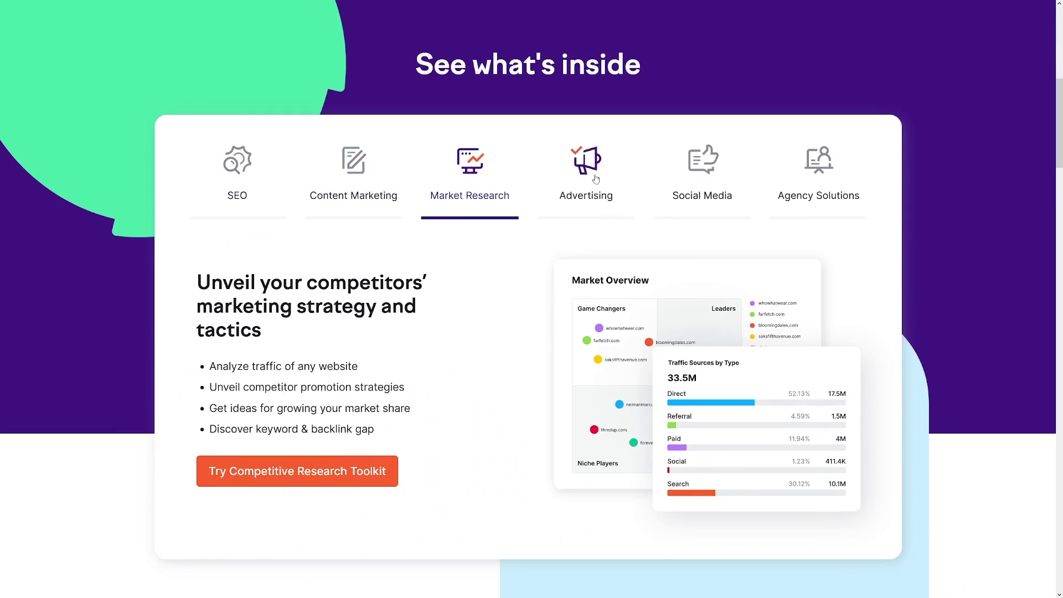
{"action": "left_click", "coordinate": [596, 178]}
{"action": "left_click", "coordinate": [712, 175]}
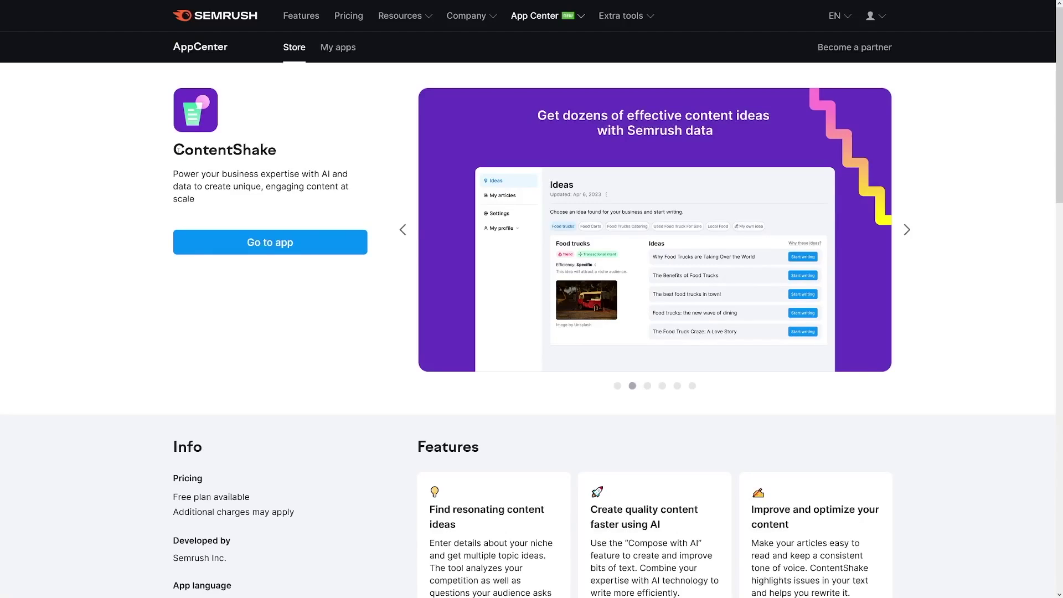
{"action": "left_click_drag", "start_coordinate": [173, 109], "coordinate": [305, 120]}
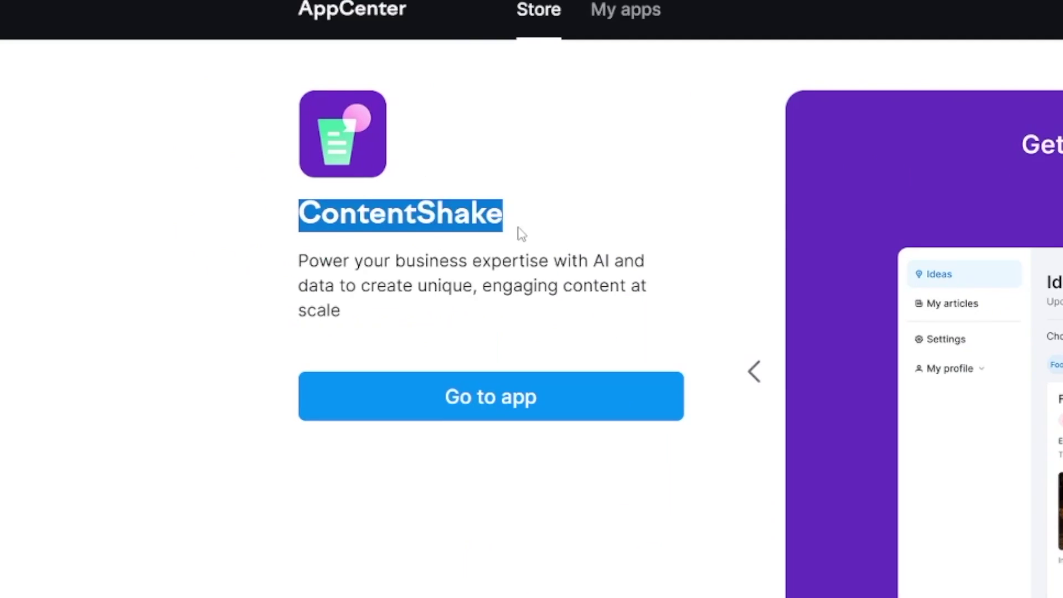
{"action": "left_click", "coordinate": [526, 228]}
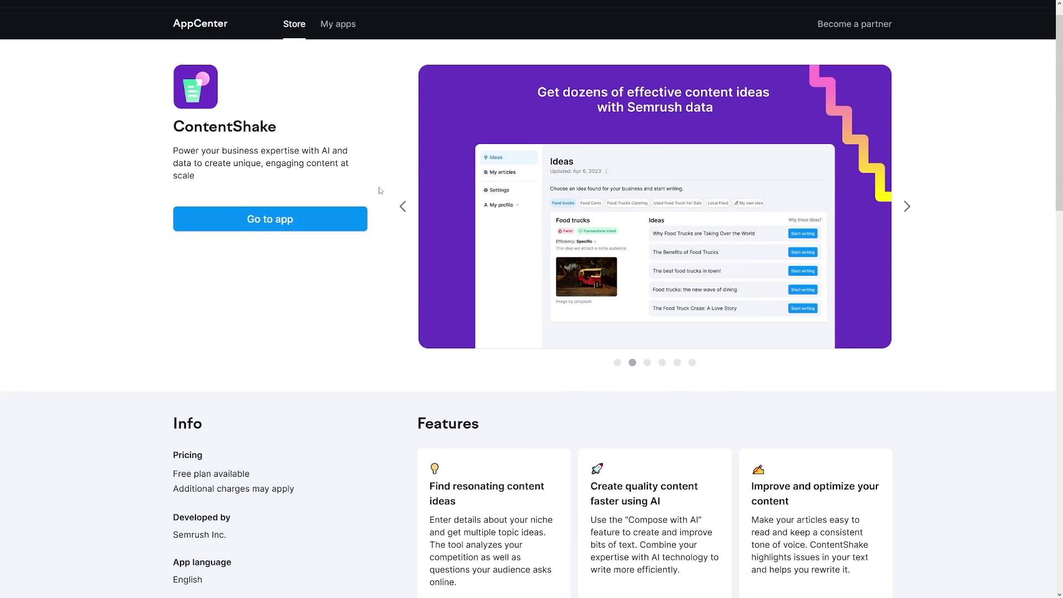
{"action": "scroll", "coordinate": [166, 239], "scroll_direction": "down", "scroll_amount": 5}
{"action": "left_click_drag", "start_coordinate": [167, 239], "coordinate": [257, 243]}
{"action": "left_click", "coordinate": [355, 281]}
{"action": "scroll", "coordinate": [369, 299], "scroll_direction": "up", "scroll_amount": 5}
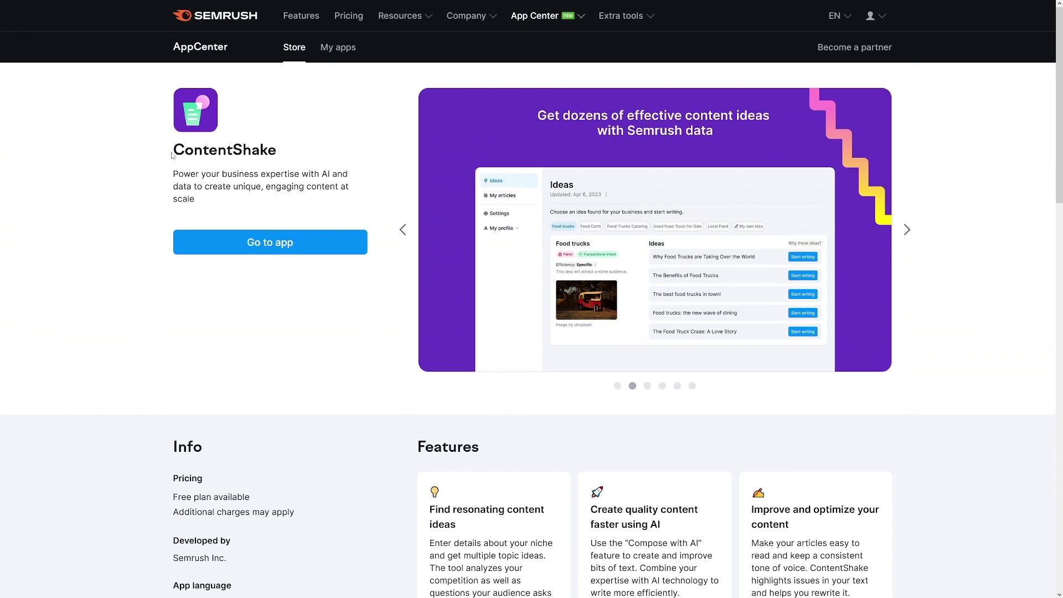
{"action": "left_click_drag", "start_coordinate": [172, 155], "coordinate": [289, 155]}
{"action": "left_click", "coordinate": [289, 156]}
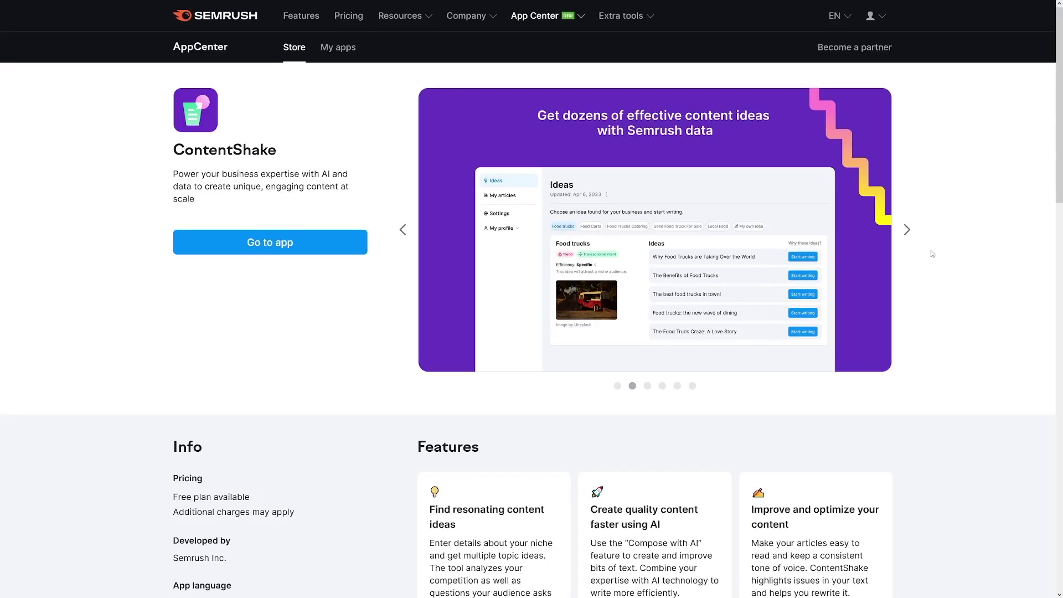
Step: Scroll down to ContentShake's pricing and highlight the $60 /monthly price
{"action": "scroll", "coordinate": [932, 254], "scroll_direction": "down", "scroll_amount": 6}
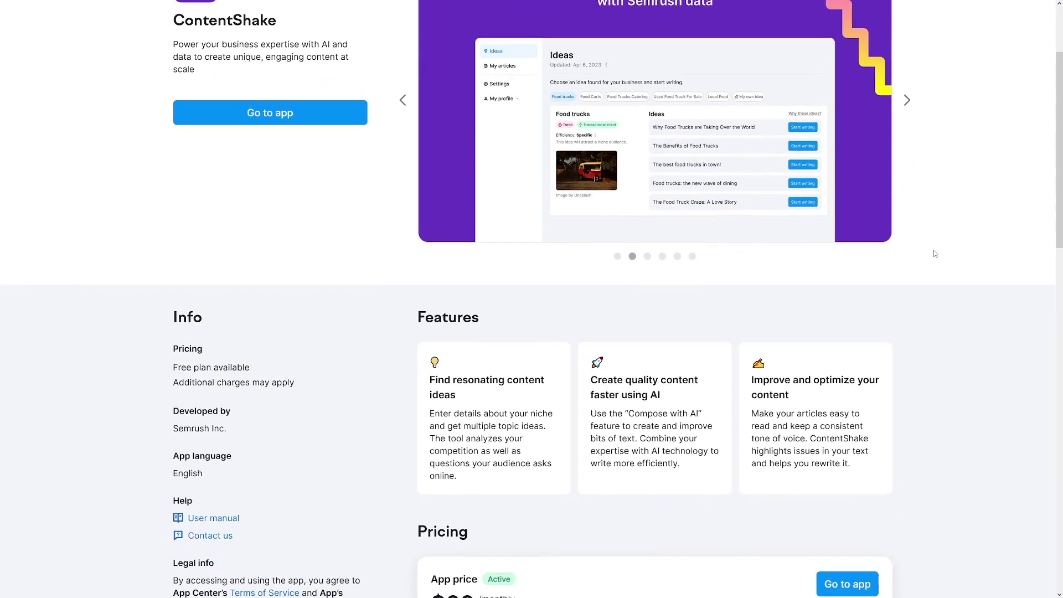
{"action": "scroll", "coordinate": [943, 253], "scroll_direction": "down", "scroll_amount": 1}
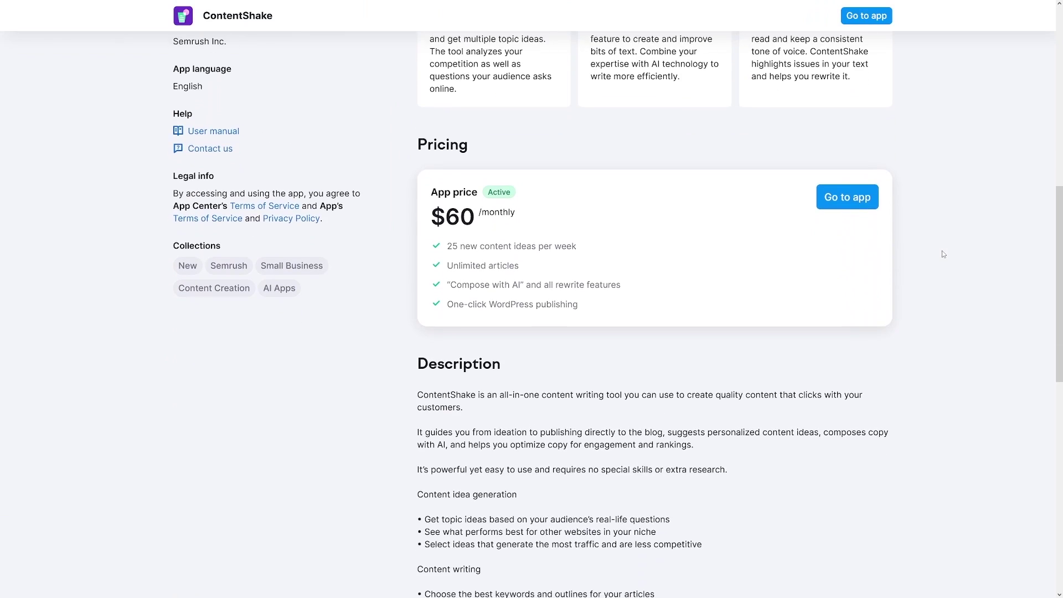
{"action": "left_click_drag", "start_coordinate": [430, 282], "coordinate": [506, 283]}
{"action": "left_click_drag", "start_coordinate": [454, 259], "coordinate": [479, 257]}
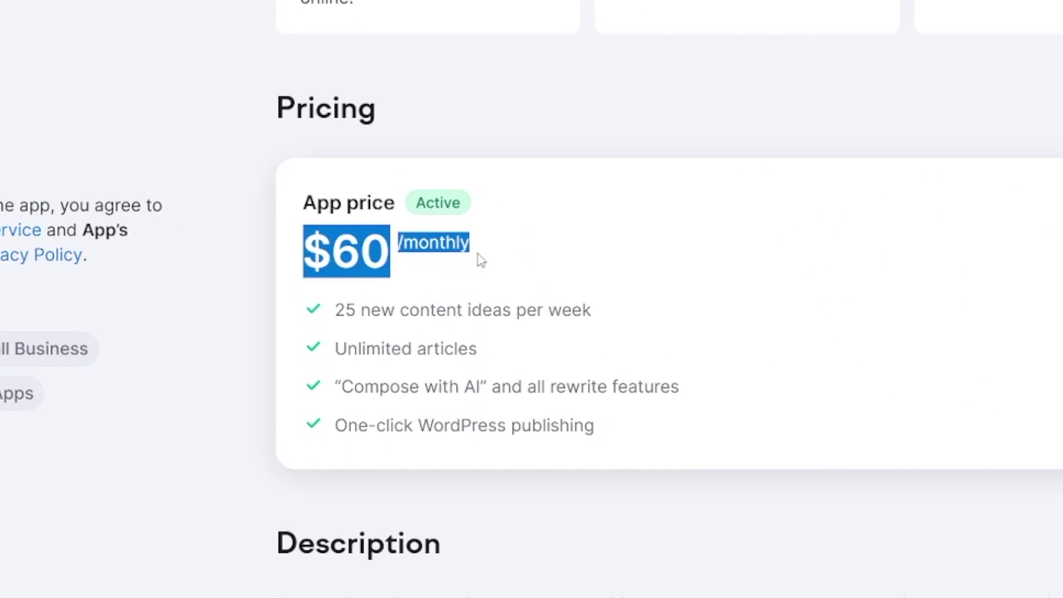
{"action": "left_click", "coordinate": [495, 329]}
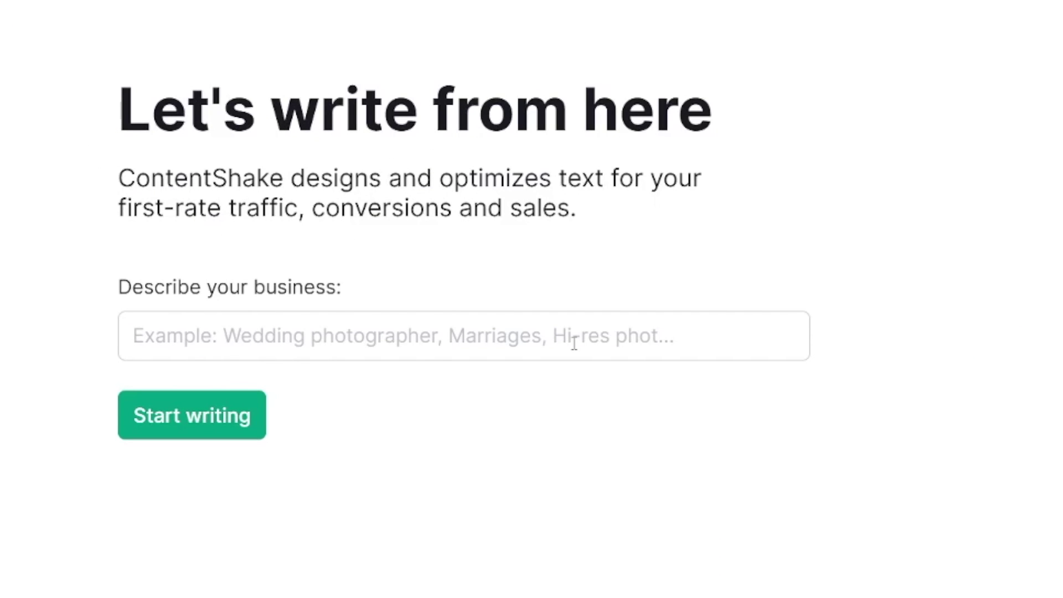
Step: Describe the business as 'Youtuber' and start writing to generate article ideas
{"action": "left_click_drag", "start_coordinate": [119, 289], "coordinate": [360, 283]}
{"action": "left_click", "coordinate": [367, 277]}
{"action": "left_click", "coordinate": [439, 327]}
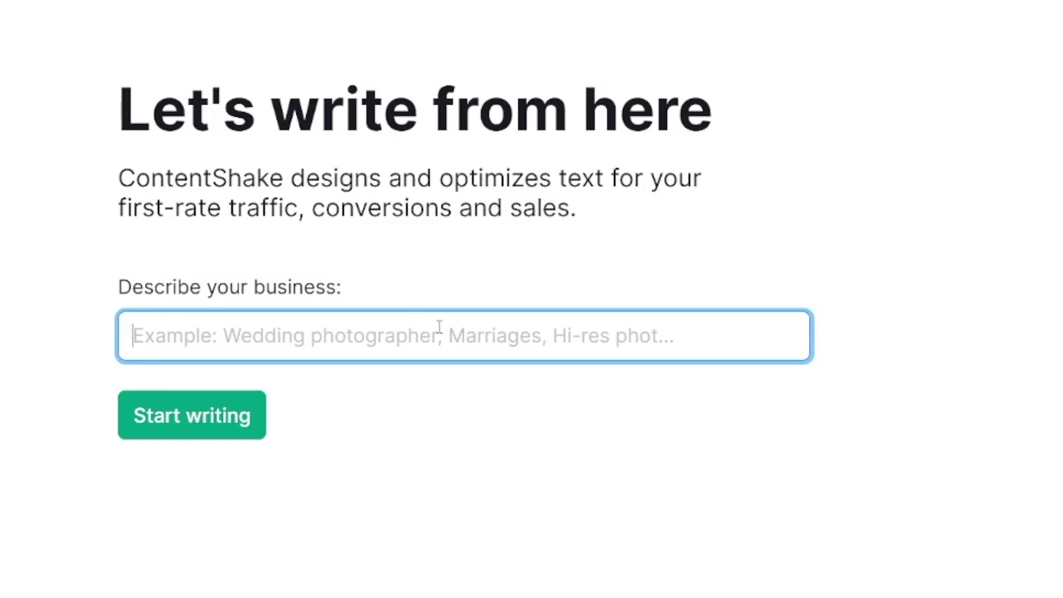
{"action": "type", "text": "Youtuber"}
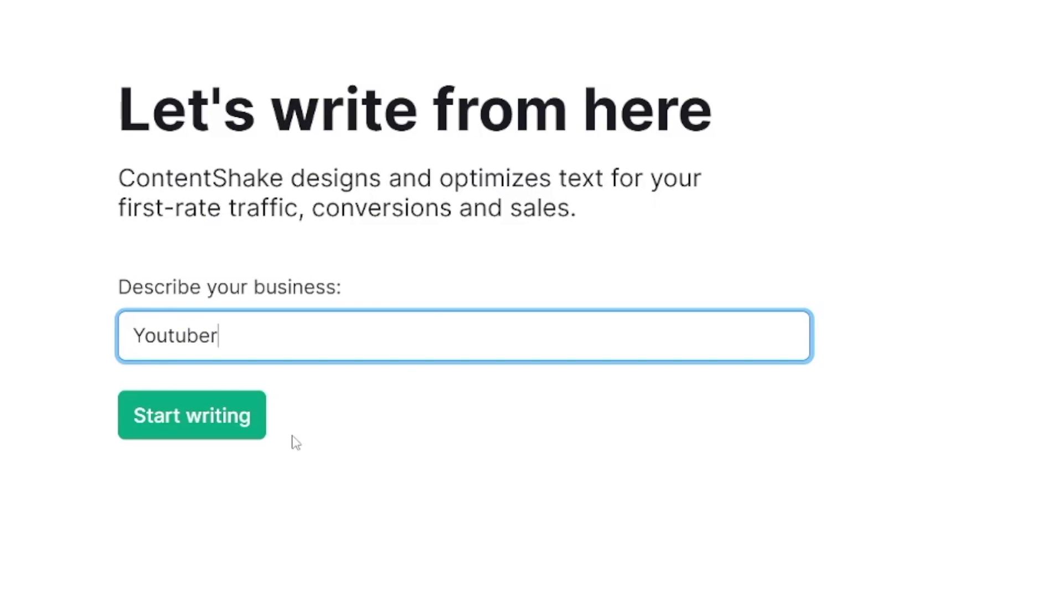
{"action": "left_click", "coordinate": [189, 434]}
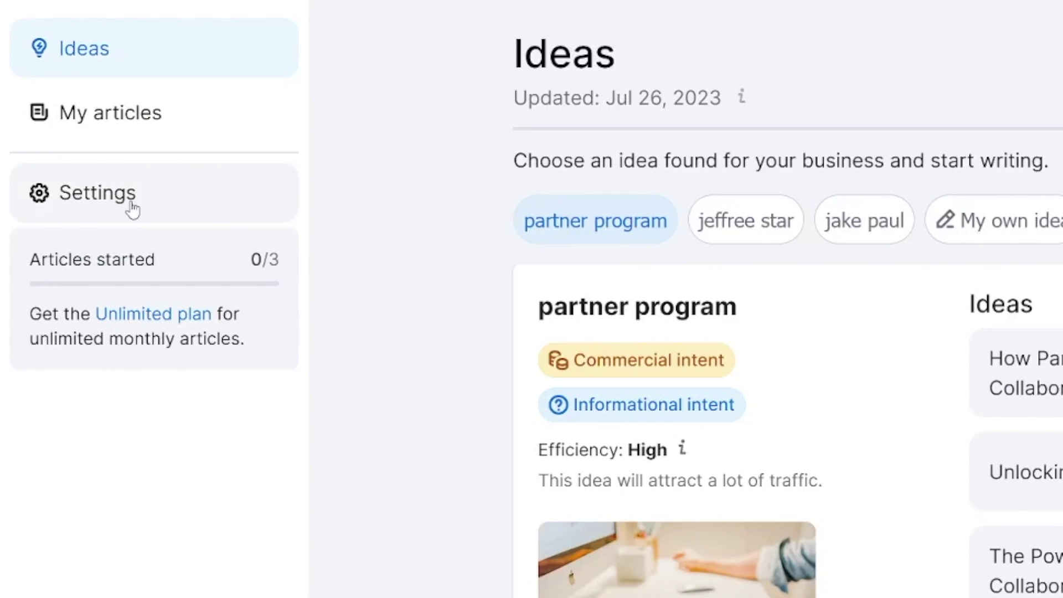
Step: In Settings, replace the Youtuber tag with fitness coach and vegan fitness coach, save, and return to Ideas
{"action": "left_click", "coordinate": [135, 210]}
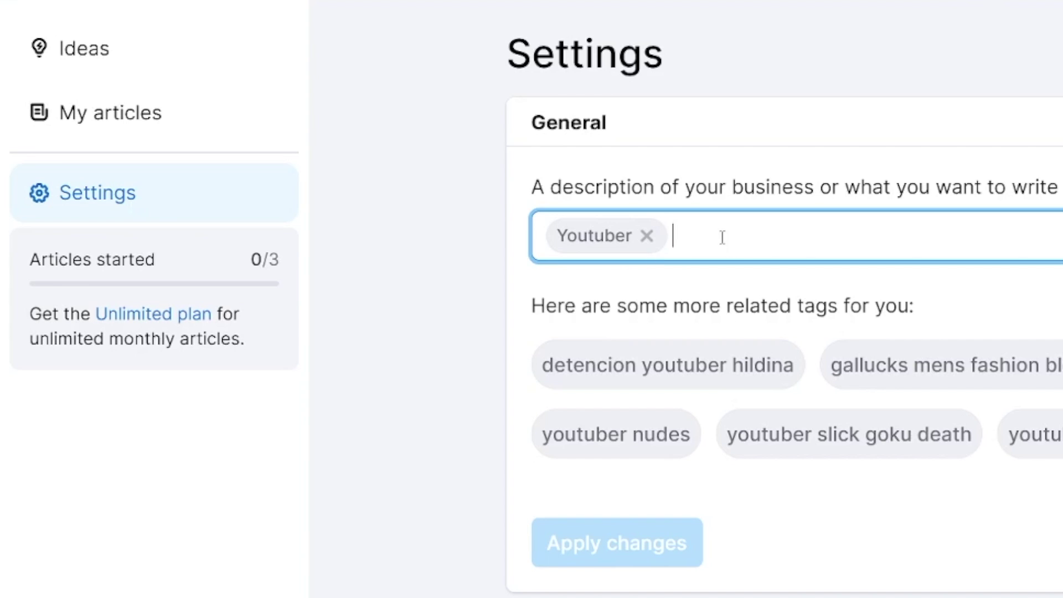
{"action": "left_click", "coordinate": [651, 243]}
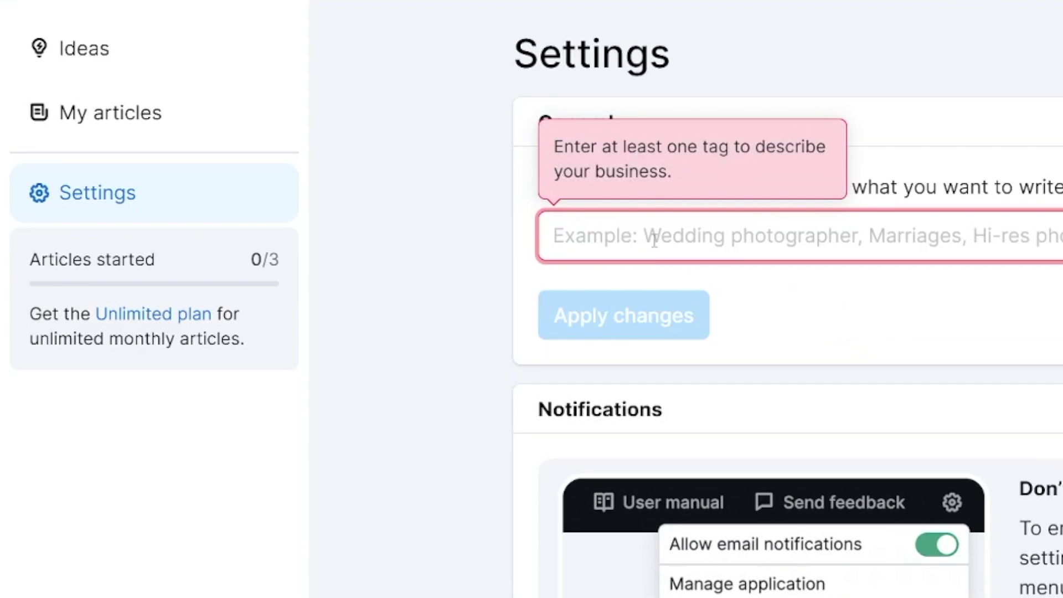
{"action": "type", "text": "fitnes"}
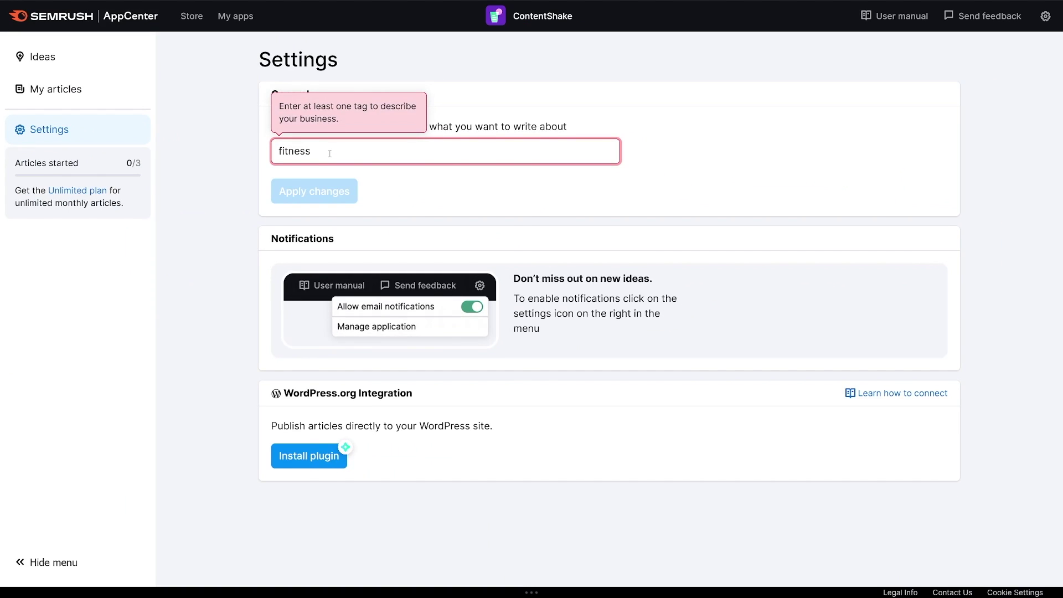
{"action": "type", "text": "s"}
{"action": "left_click", "coordinate": [317, 170]}
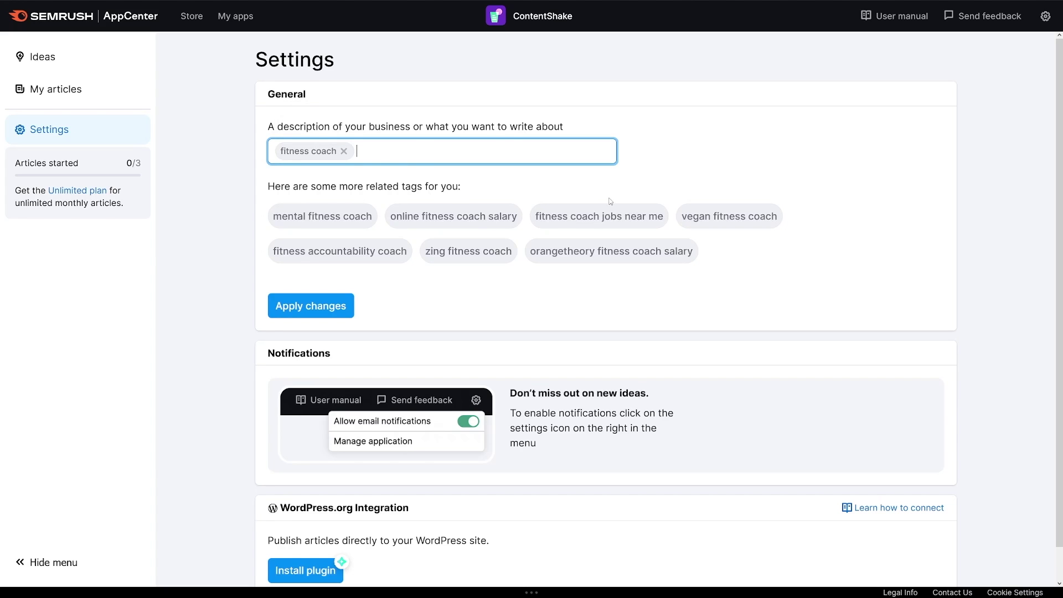
{"action": "left_click", "coordinate": [723, 217]}
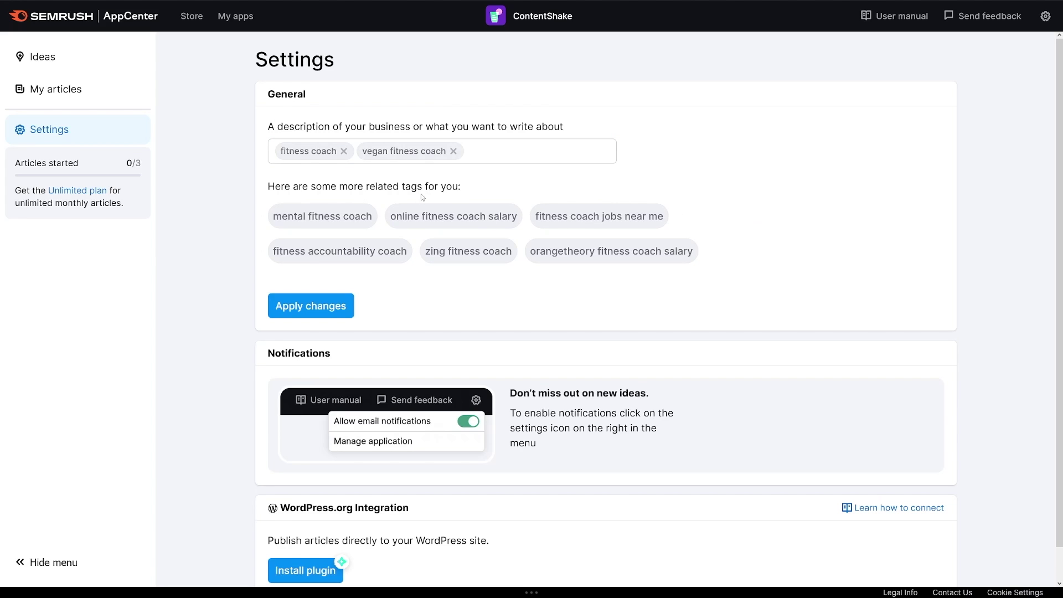
{"action": "left_click", "coordinate": [308, 304]}
{"action": "left_click", "coordinate": [435, 330]}
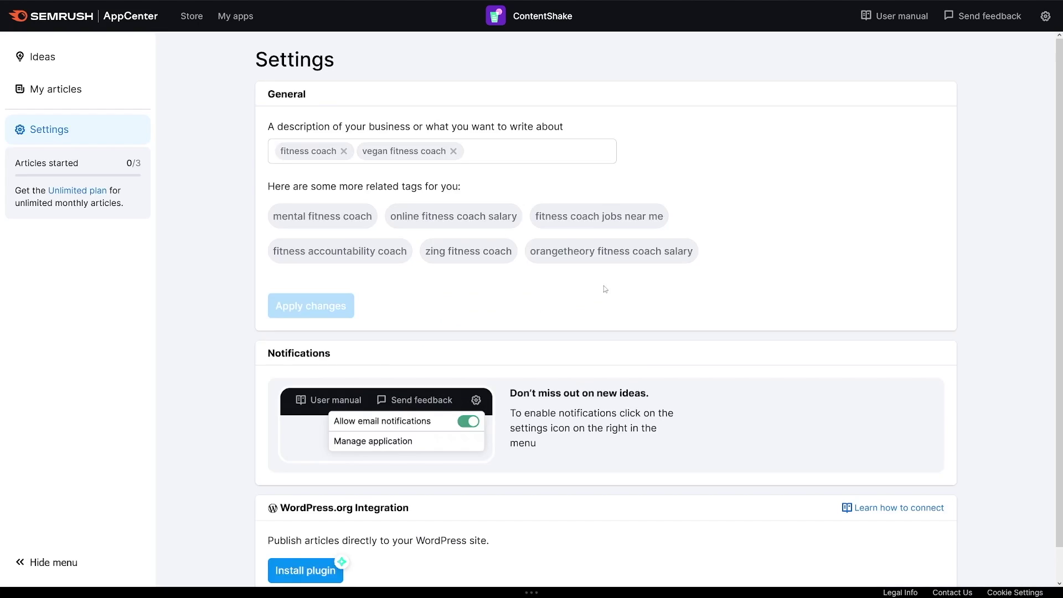
{"action": "left_click", "coordinate": [42, 57]}
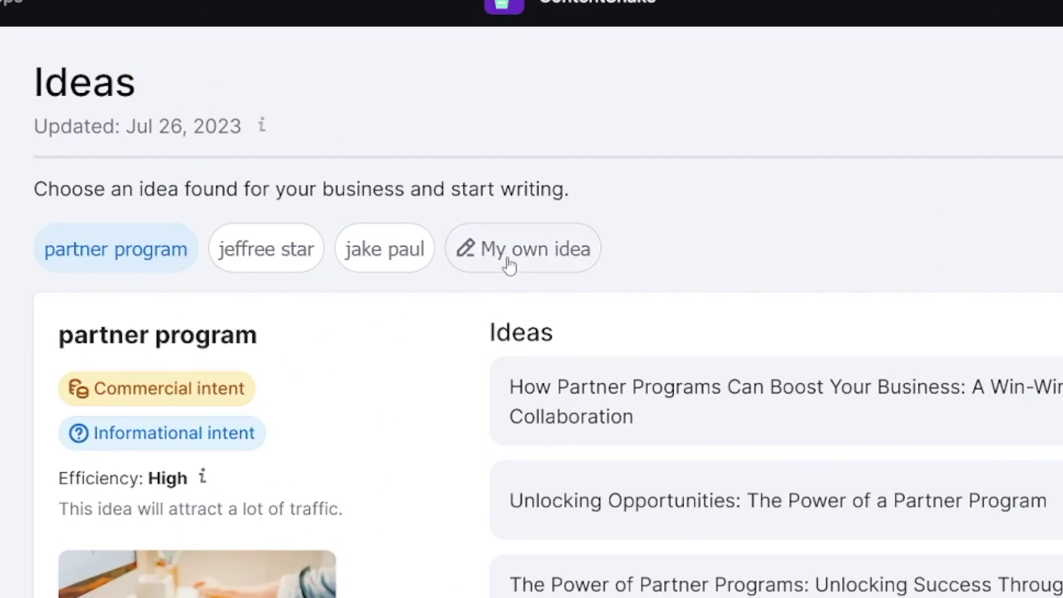
Step: Start an article from your own idea, 'Why working out is good for us'
{"action": "left_click", "coordinate": [529, 264]}
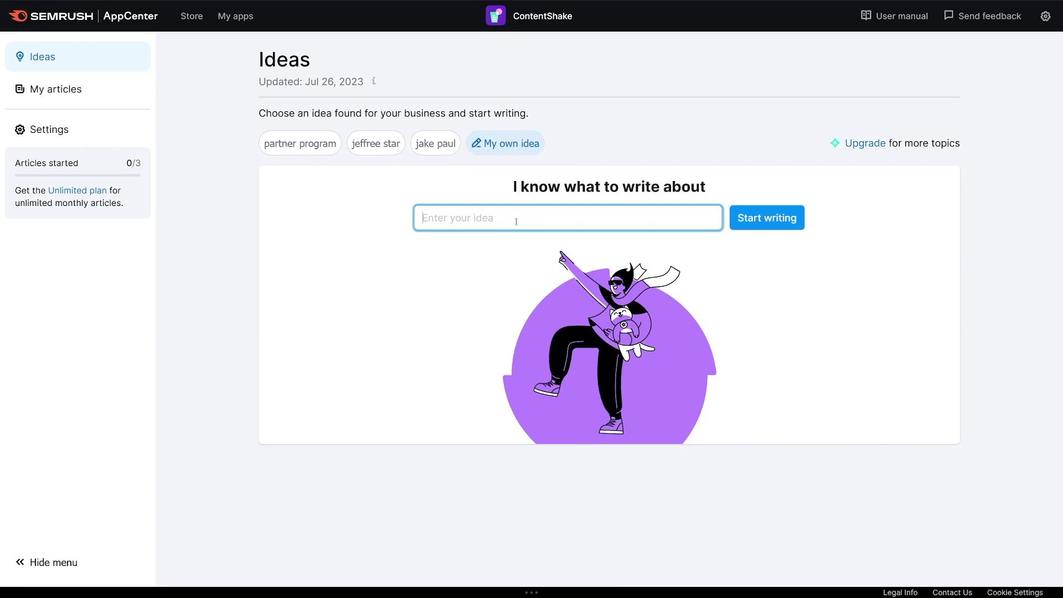
{"action": "type", "text": "Why working out is good for us"}
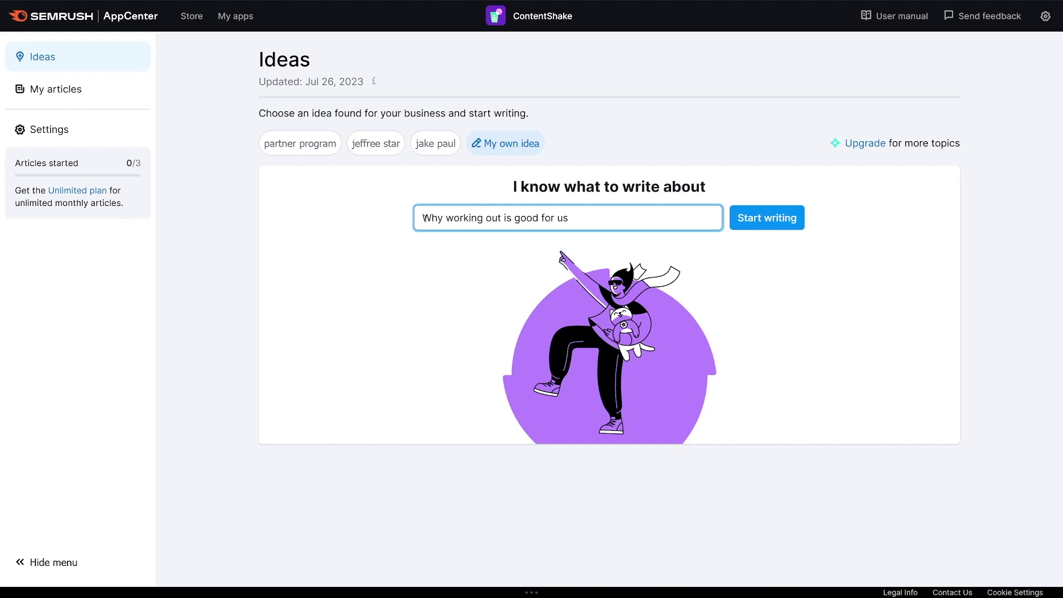
{"action": "left_click_drag", "start_coordinate": [424, 218], "coordinate": [576, 218]}
{"action": "left_click", "coordinate": [648, 229]}
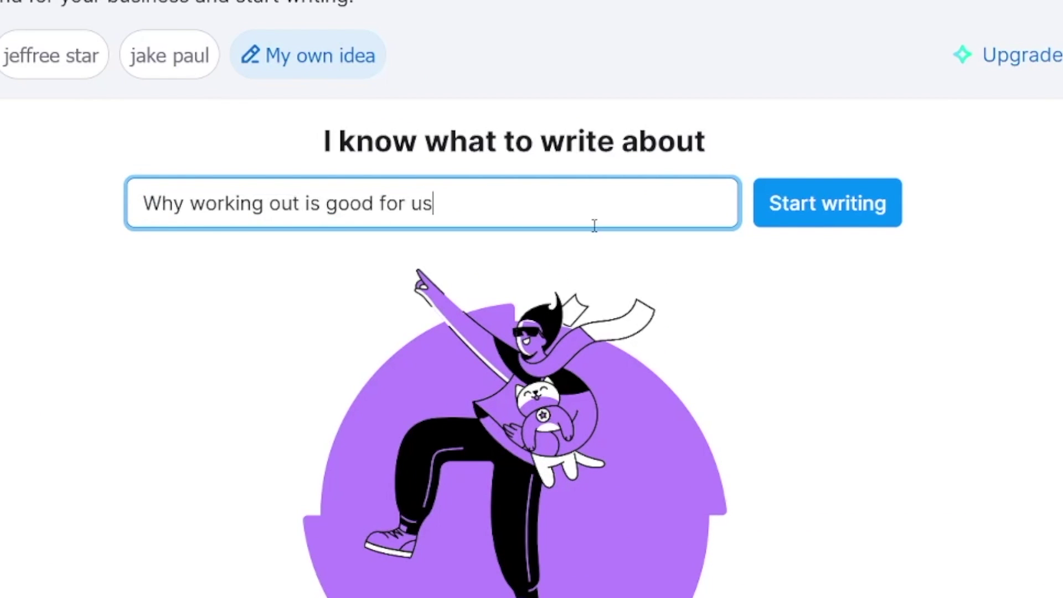
{"action": "left_click", "coordinate": [852, 220]}
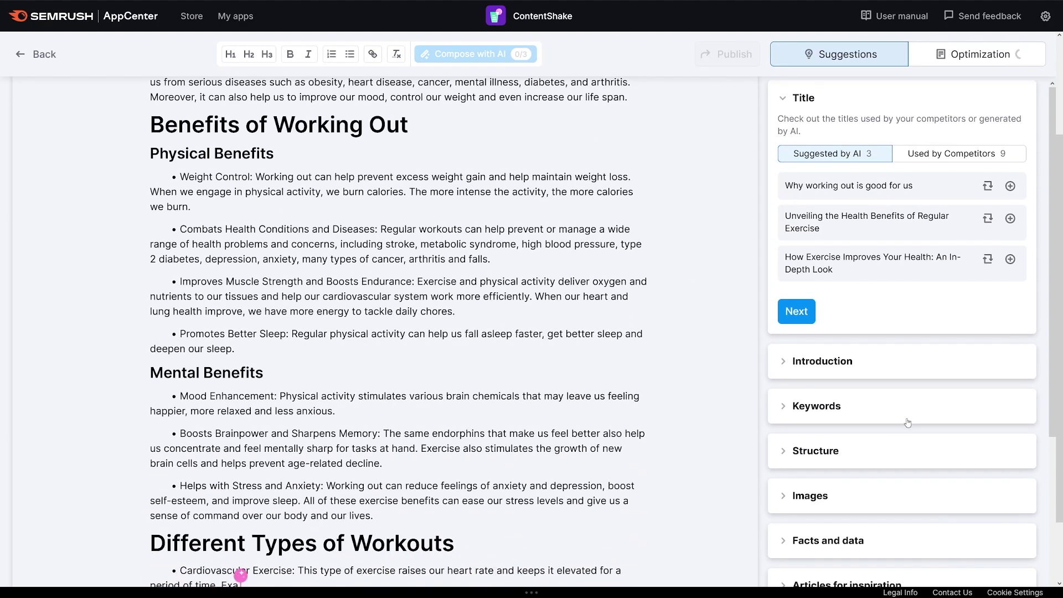
Step: Review the competitor article titles listed under Used by Competitors
{"action": "scroll", "coordinate": [878, 284], "scroll_direction": "down", "scroll_amount": 4}
{"action": "scroll", "coordinate": [878, 284], "scroll_direction": "up", "scroll_amount": 4}
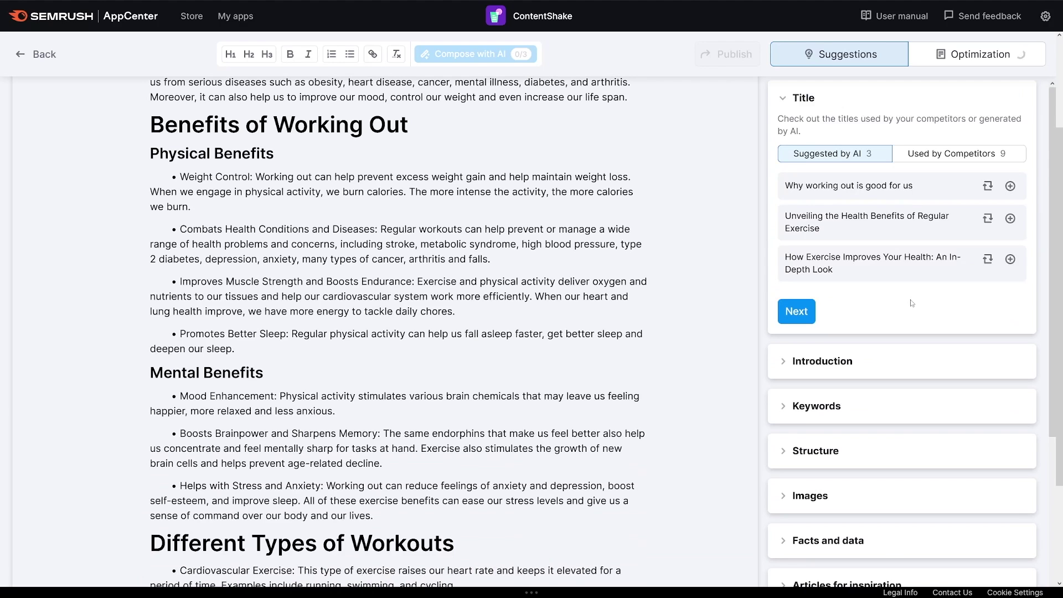
{"action": "scroll", "coordinate": [911, 302], "scroll_direction": "down", "scroll_amount": 3}
{"action": "scroll", "coordinate": [865, 206], "scroll_direction": "up", "scroll_amount": 3}
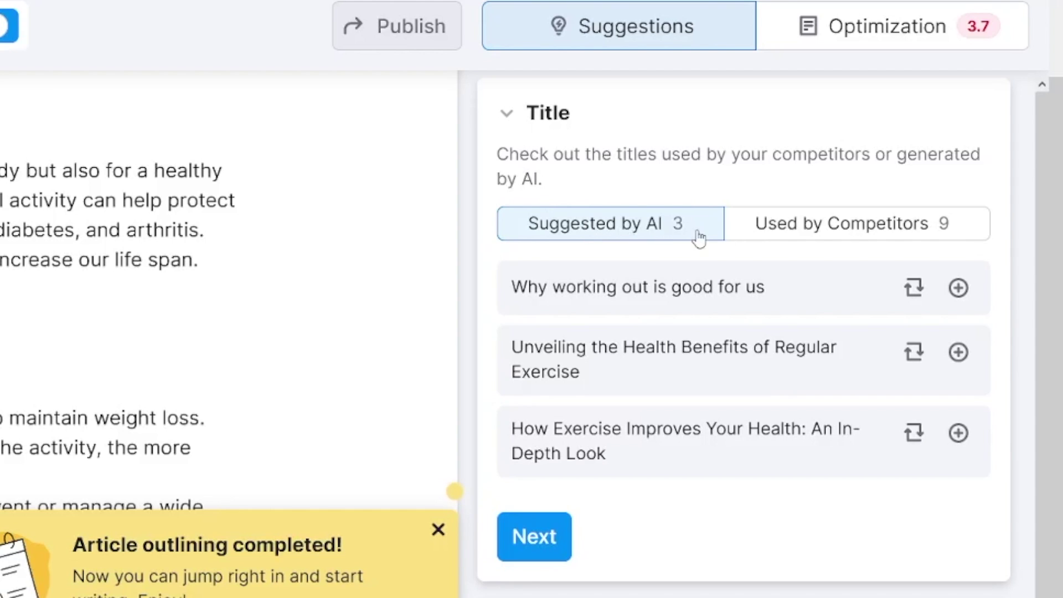
{"action": "left_click", "coordinate": [867, 235]}
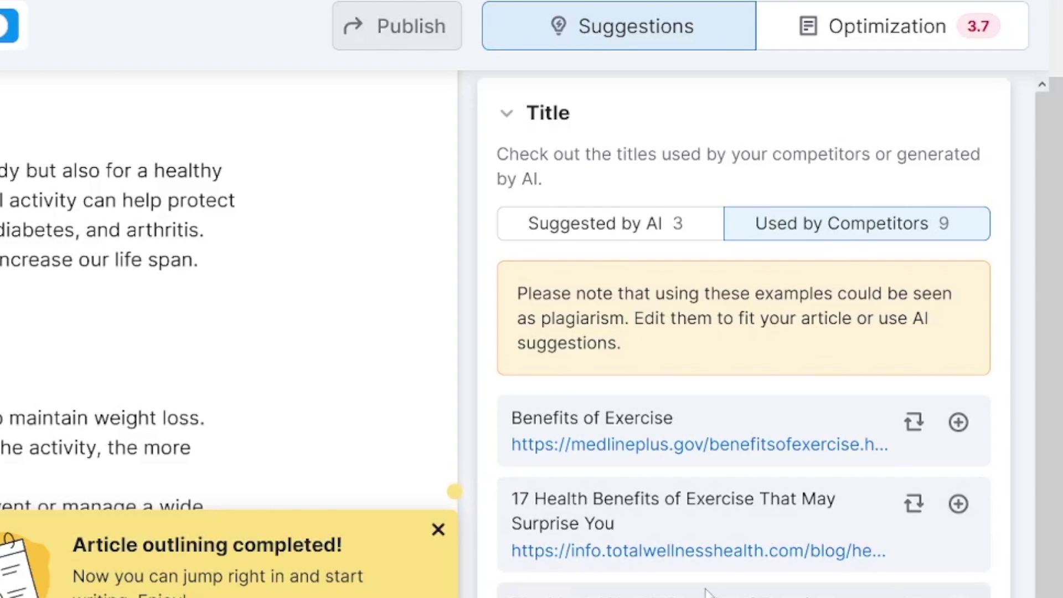
{"action": "scroll", "coordinate": [705, 591], "scroll_direction": "down", "scroll_amount": 2}
{"action": "scroll", "coordinate": [714, 531], "scroll_direction": "up", "scroll_amount": 2}
{"action": "scroll", "coordinate": [912, 331], "scroll_direction": "down", "scroll_amount": 1}
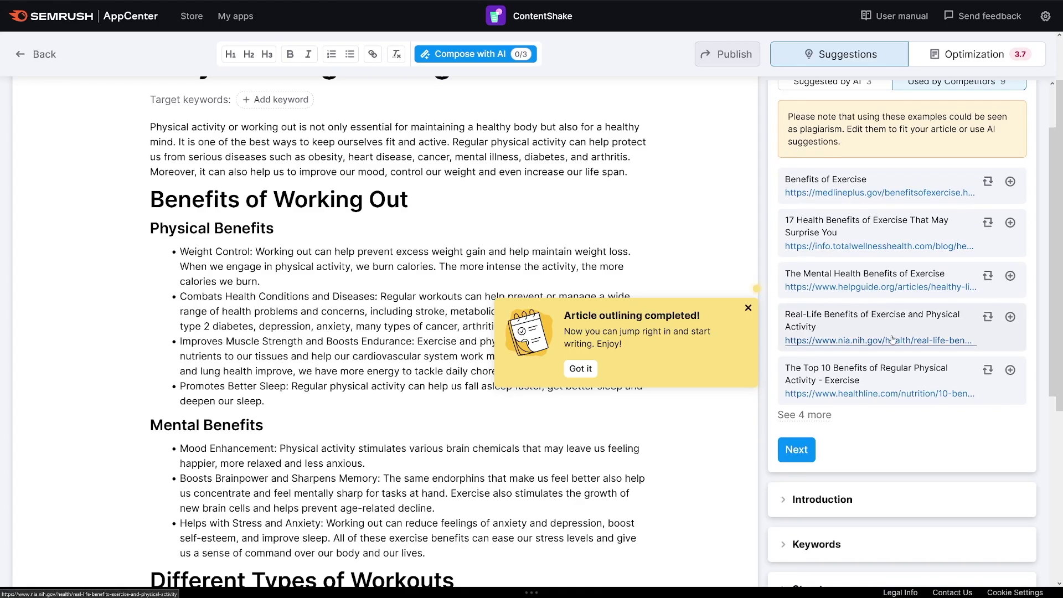
{"action": "scroll", "coordinate": [944, 292], "scroll_direction": "up", "scroll_amount": 1}
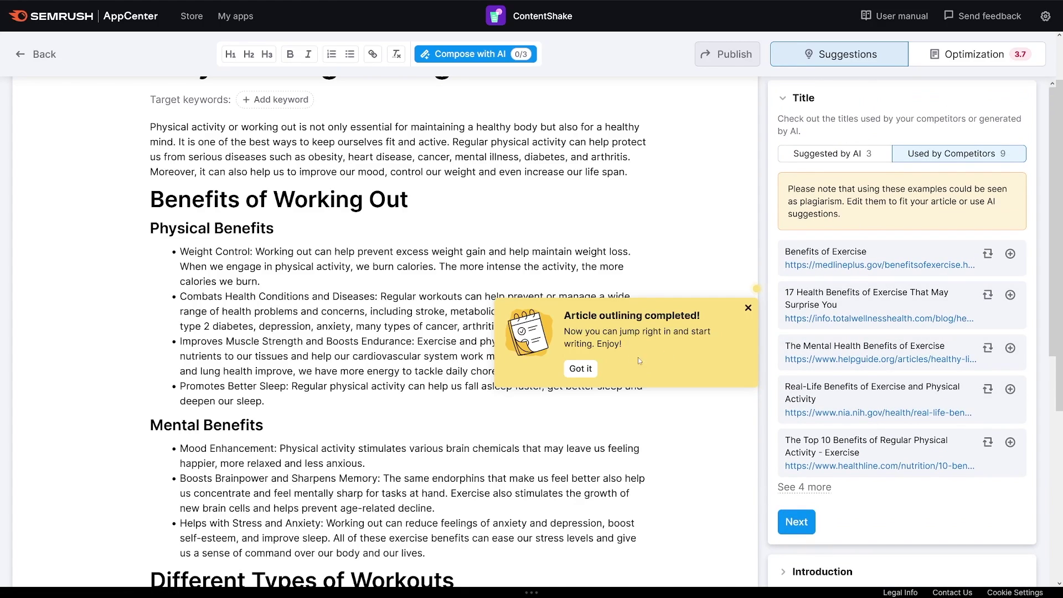
Step: Dismiss the outlining-completed notice and expand the Introduction suggestions
{"action": "left_click_drag", "start_coordinate": [565, 316], "coordinate": [700, 317]}
{"action": "left_click", "coordinate": [700, 318]}
{"action": "left_click", "coordinate": [580, 368]}
{"action": "scroll", "coordinate": [559, 257], "scroll_direction": "down", "scroll_amount": 5}
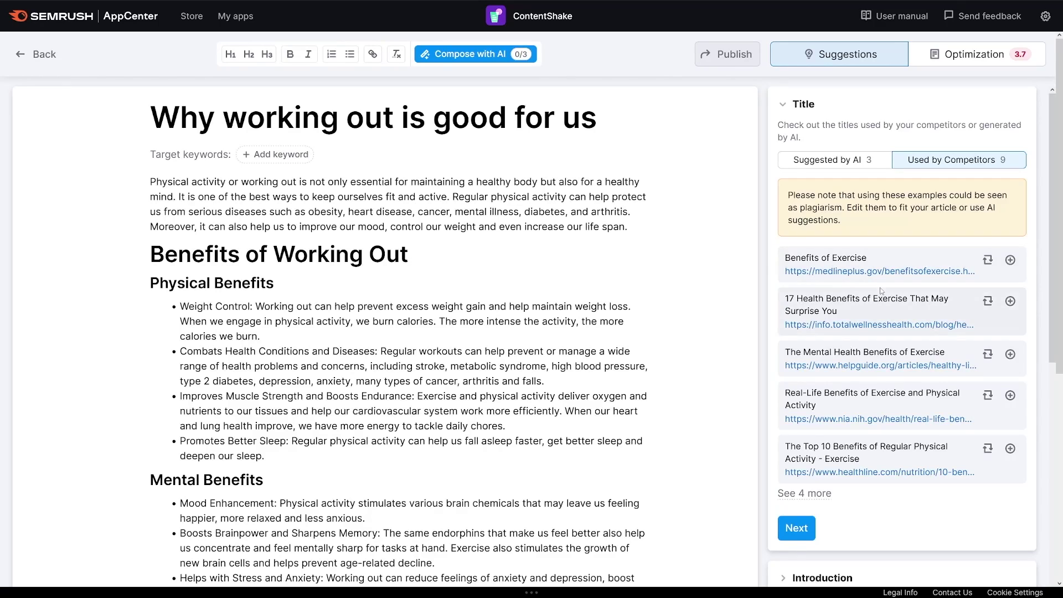
{"action": "scroll", "coordinate": [881, 291], "scroll_direction": "down", "scroll_amount": 6}
{"action": "left_click", "coordinate": [821, 217]}
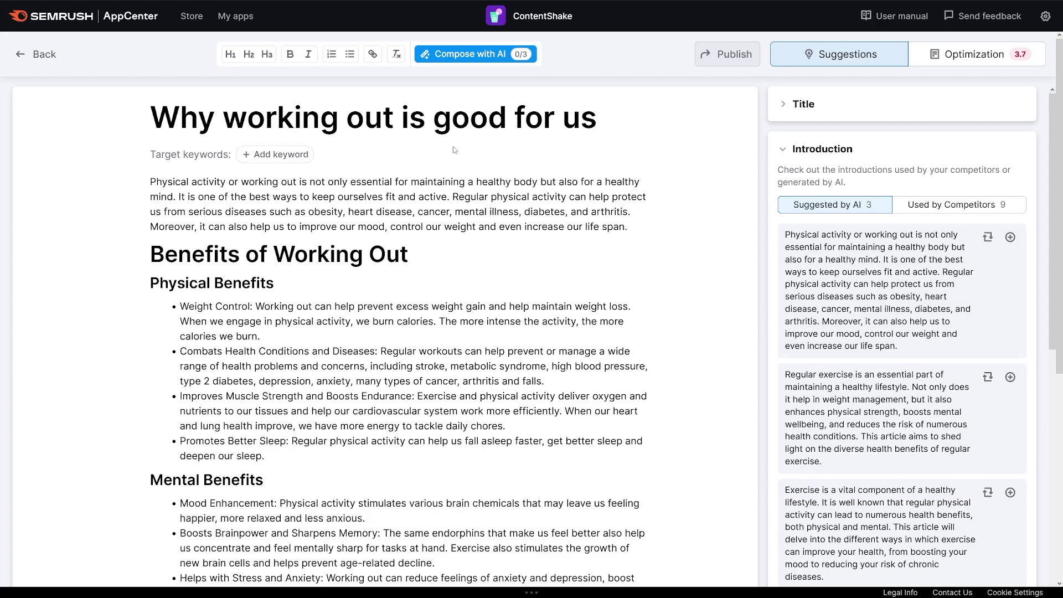
Step: Insert the second suggested intro, 'Regular exercise is an essential part...', into the article
{"action": "scroll", "coordinate": [874, 378], "scroll_direction": "down", "scroll_amount": 1}
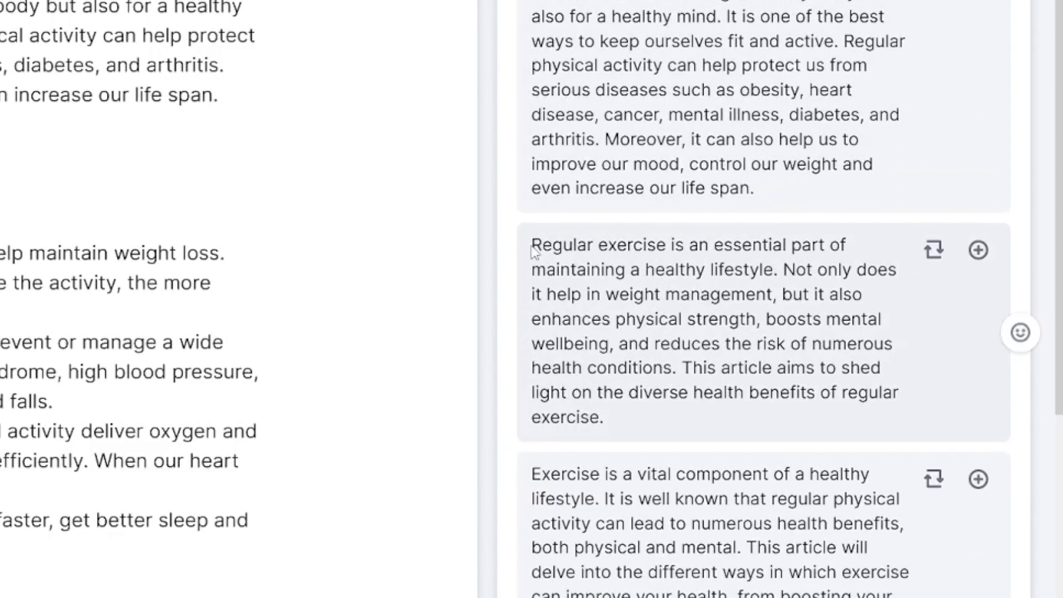
{"action": "mouse_move", "coordinate": [532, 248]}
{"action": "left_mouse_down"}
{"action": "mouse_move", "coordinate": [721, 245]}
{"action": "mouse_move", "coordinate": [771, 272]}
{"action": "left_mouse_up"}
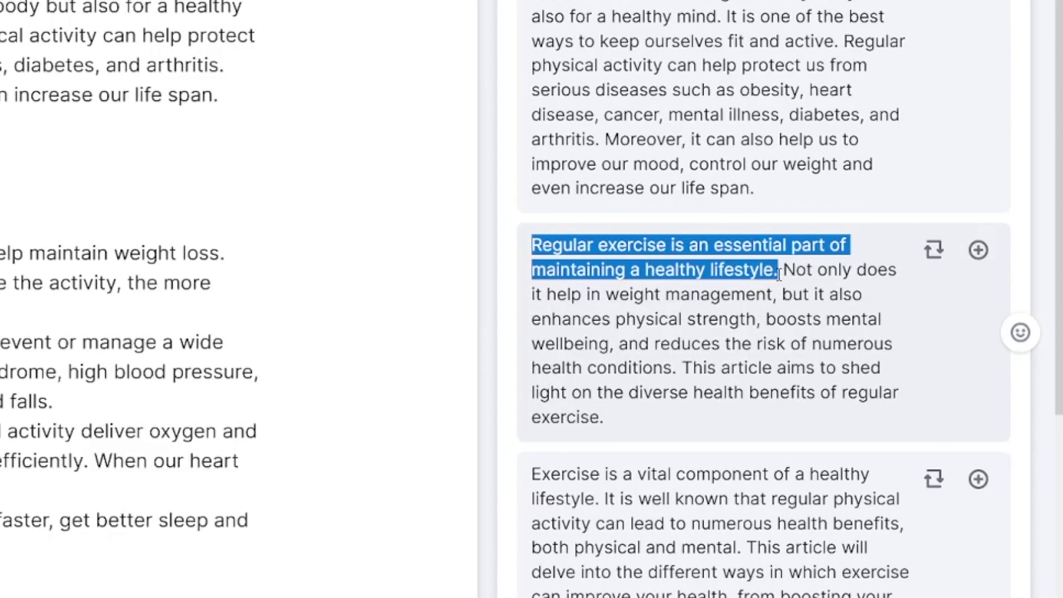
{"action": "left_click", "coordinate": [978, 250]}
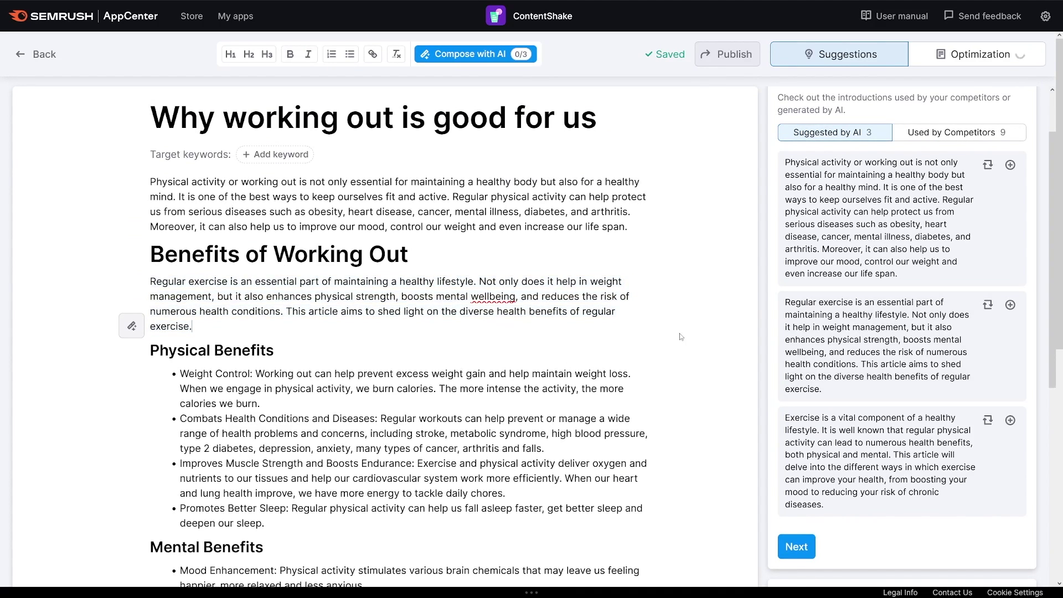
{"action": "left_click", "coordinate": [453, 204]}
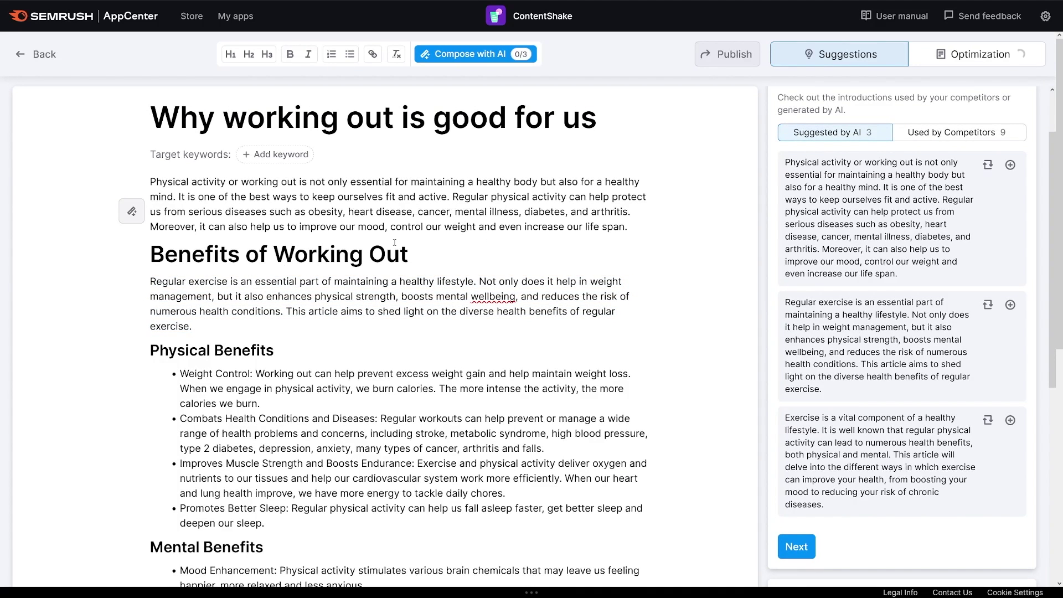
{"action": "scroll", "coordinate": [395, 242], "scroll_direction": "down", "scroll_amount": 2}
{"action": "scroll", "coordinate": [534, 361], "scroll_direction": "up", "scroll_amount": 2}
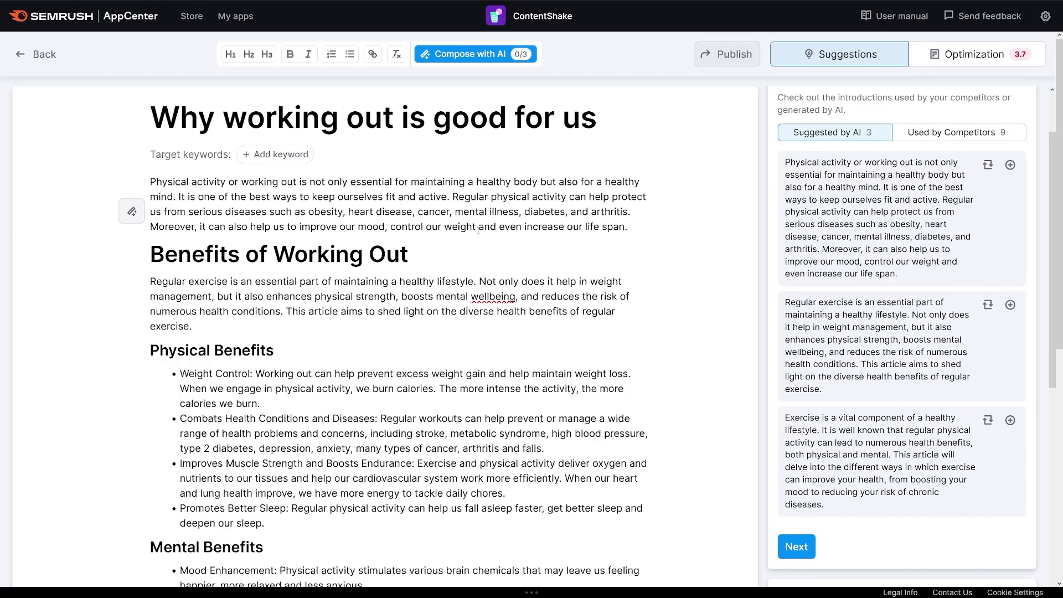
Step: Simplify the sentence about regular physical activity preventing serious diseases, regenerating the result once
{"action": "left_click_drag", "start_coordinate": [454, 197], "coordinate": [629, 213]}
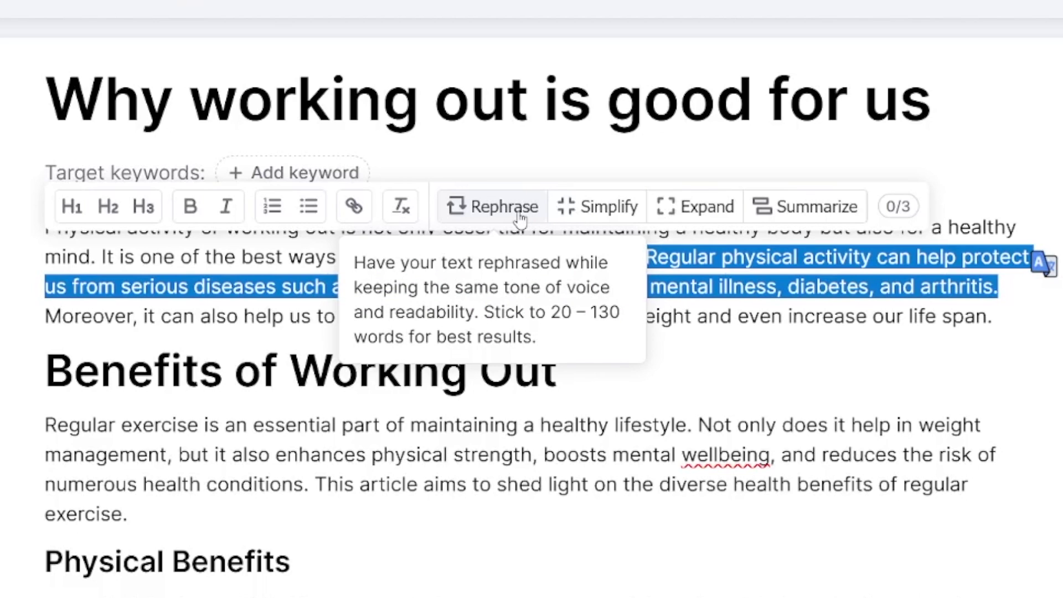
{"action": "left_click", "coordinate": [608, 215]}
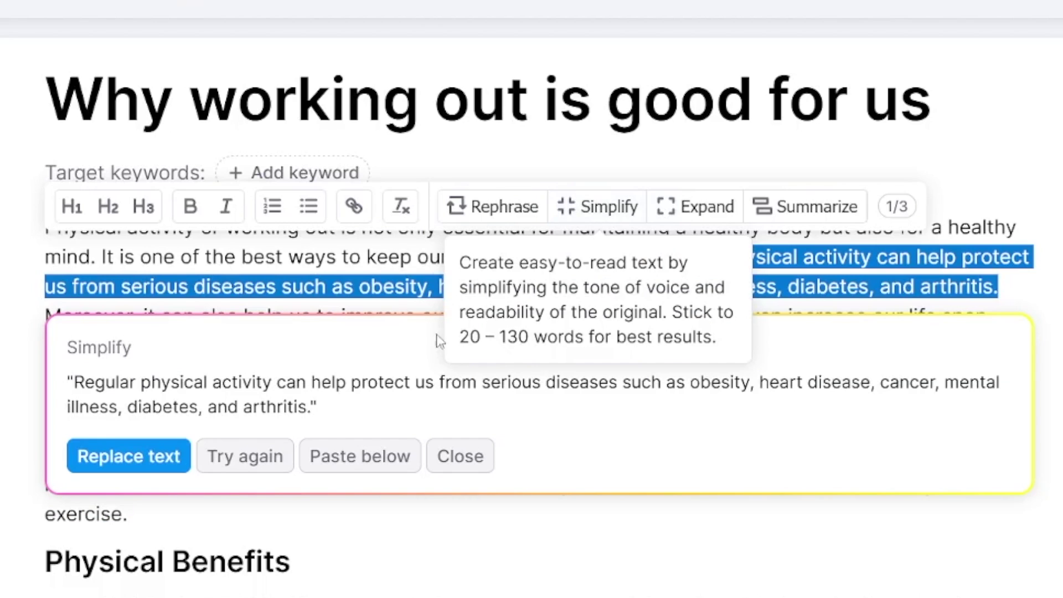
{"action": "left_click", "coordinate": [246, 460]}
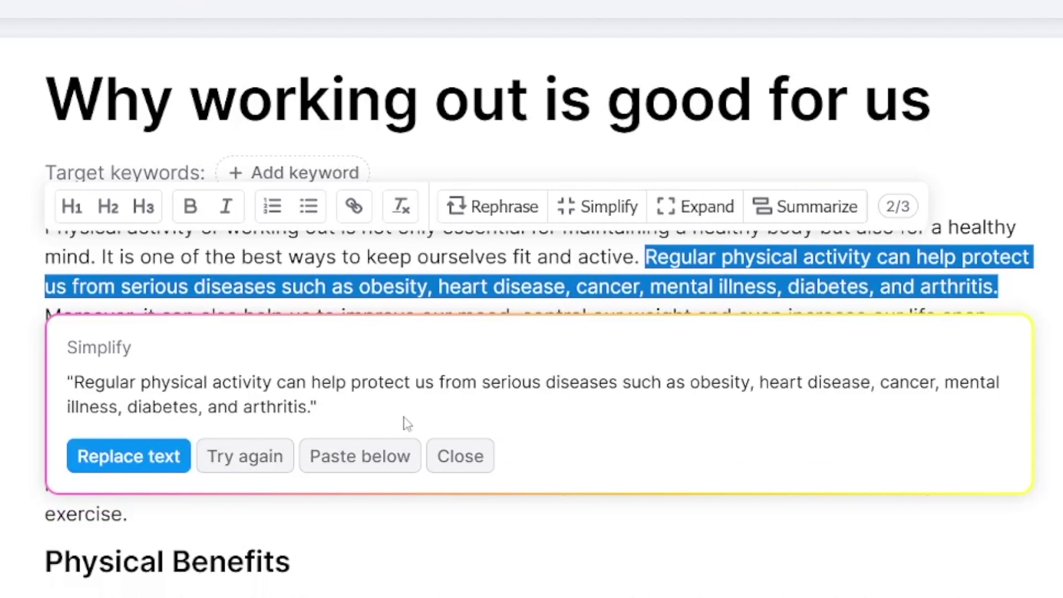
{"action": "left_click", "coordinate": [116, 455]}
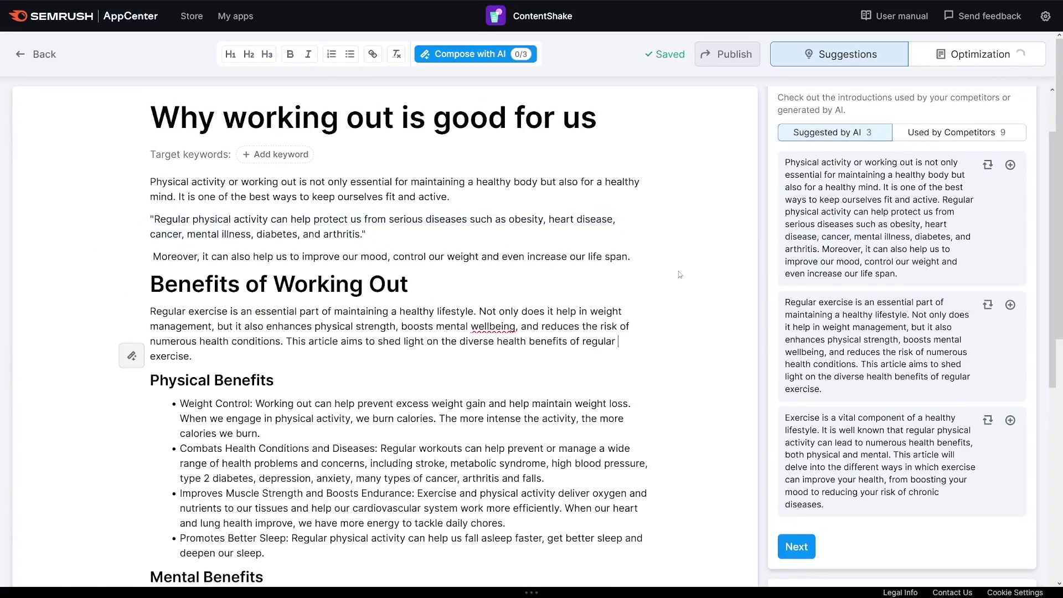
Step: Scroll through the revised article and the Suggestions panel
{"action": "scroll", "coordinate": [678, 271], "scroll_direction": "down", "scroll_amount": 5}
{"action": "scroll", "coordinate": [670, 264], "scroll_direction": "down", "scroll_amount": 3}
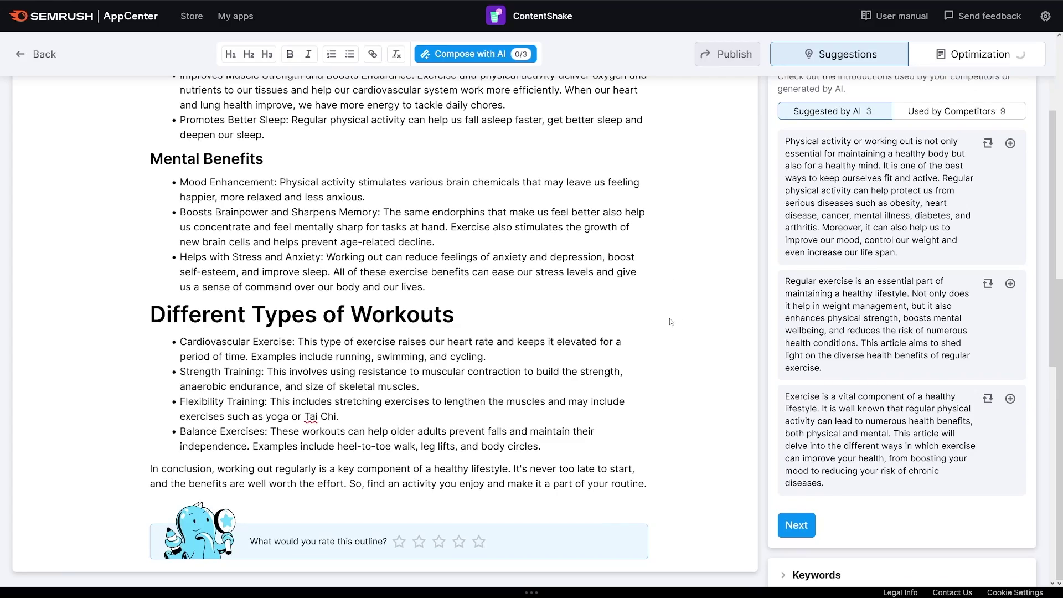
{"action": "scroll", "coordinate": [669, 318], "scroll_direction": "up", "scroll_amount": 10}
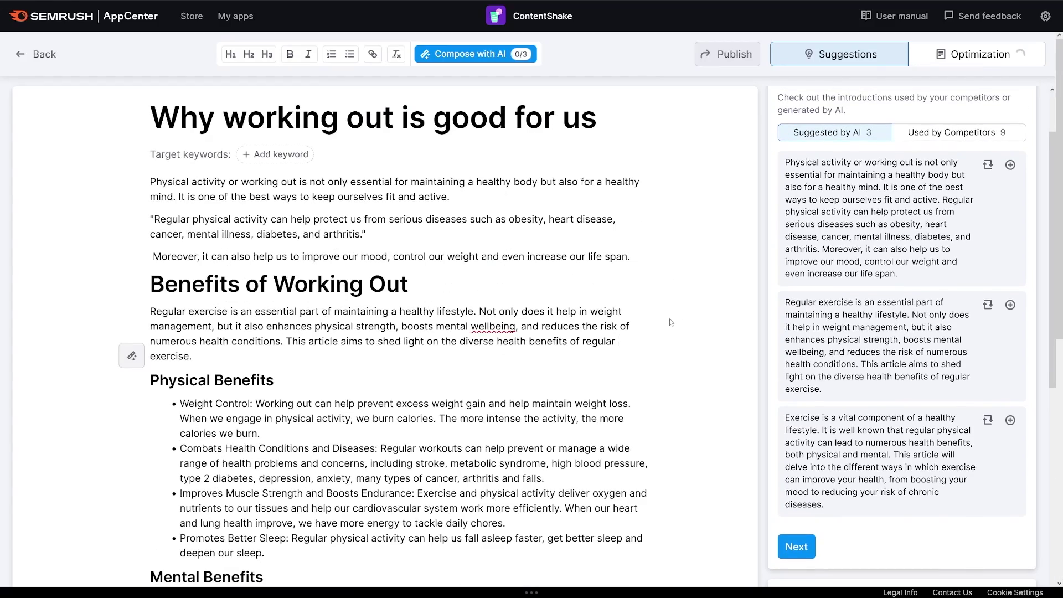
{"action": "scroll", "coordinate": [666, 281], "scroll_direction": "down", "scroll_amount": 1}
{"action": "scroll", "coordinate": [666, 280], "scroll_direction": "down", "scroll_amount": 7}
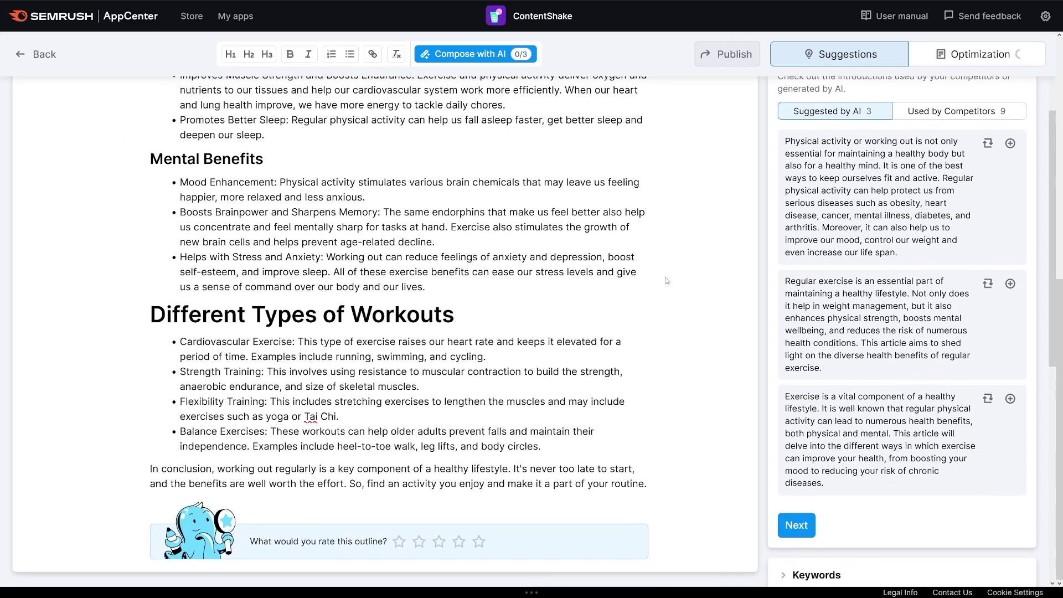
{"action": "scroll", "coordinate": [836, 342], "scroll_direction": "down", "scroll_amount": 6}
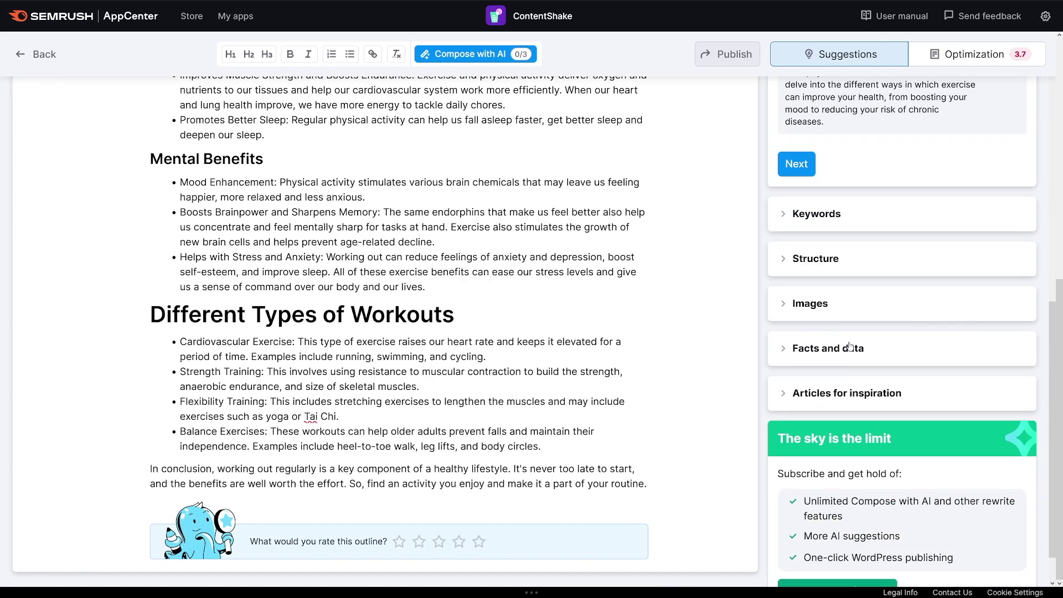
Step: Expand the Keywords suggestions to see fitness journey, exercise science, mental health and more
{"action": "left_click", "coordinate": [832, 223]}
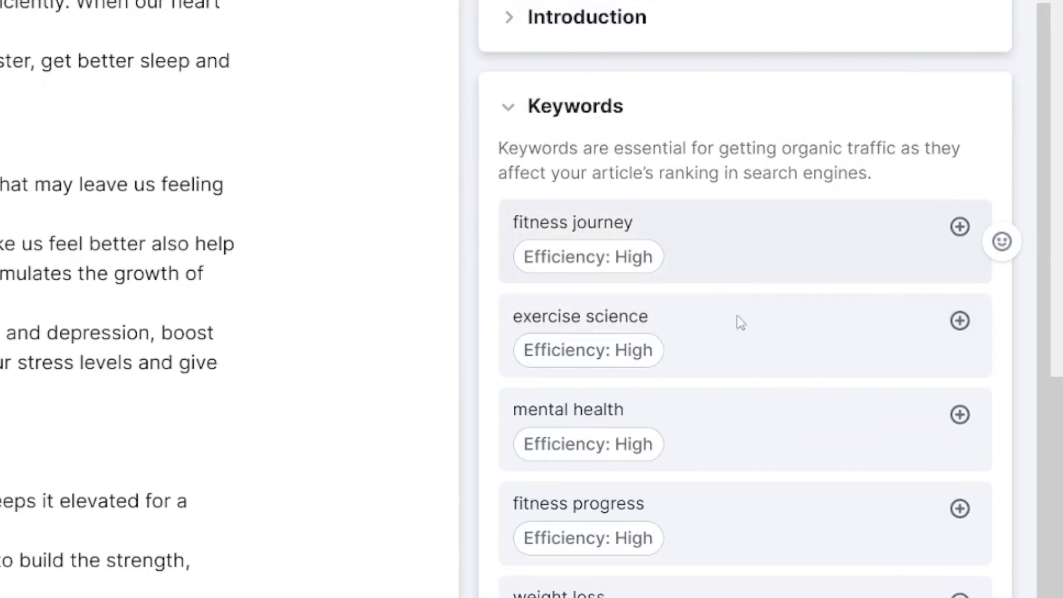
{"action": "mouse_move", "coordinate": [830, 222]}
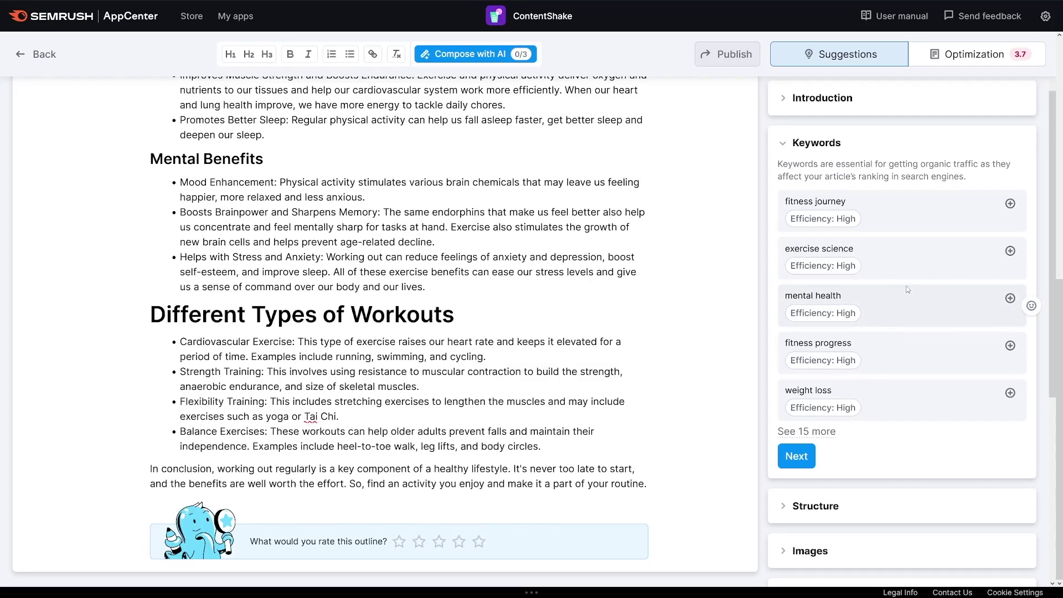
Step: Expand the Structure and Images suggestions to reveal the free Unsplash photos and competitor images
{"action": "scroll", "coordinate": [964, 306], "scroll_direction": "down", "scroll_amount": 5}
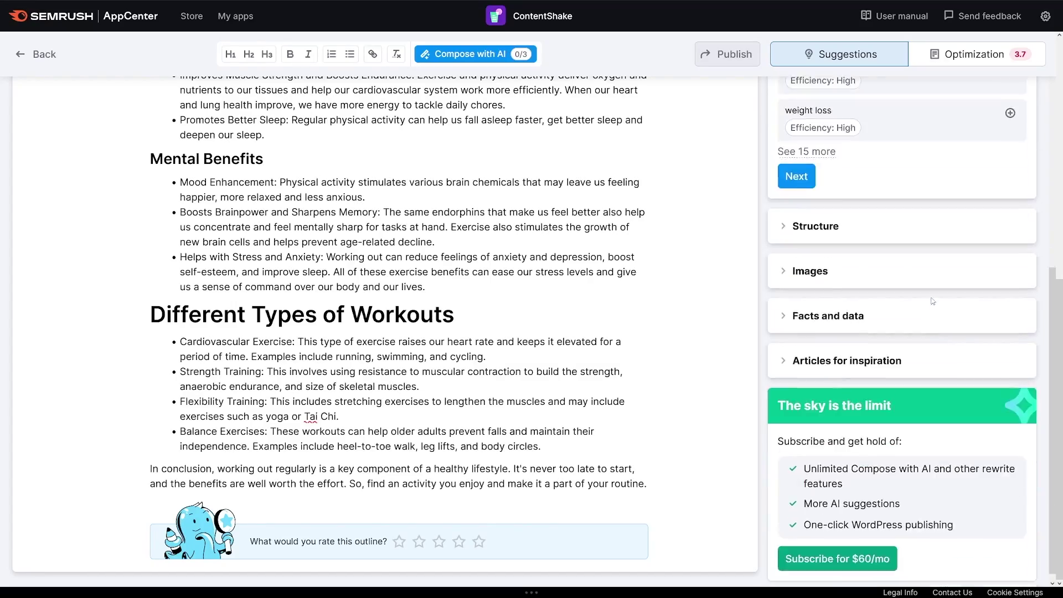
{"action": "left_click", "coordinate": [835, 228]}
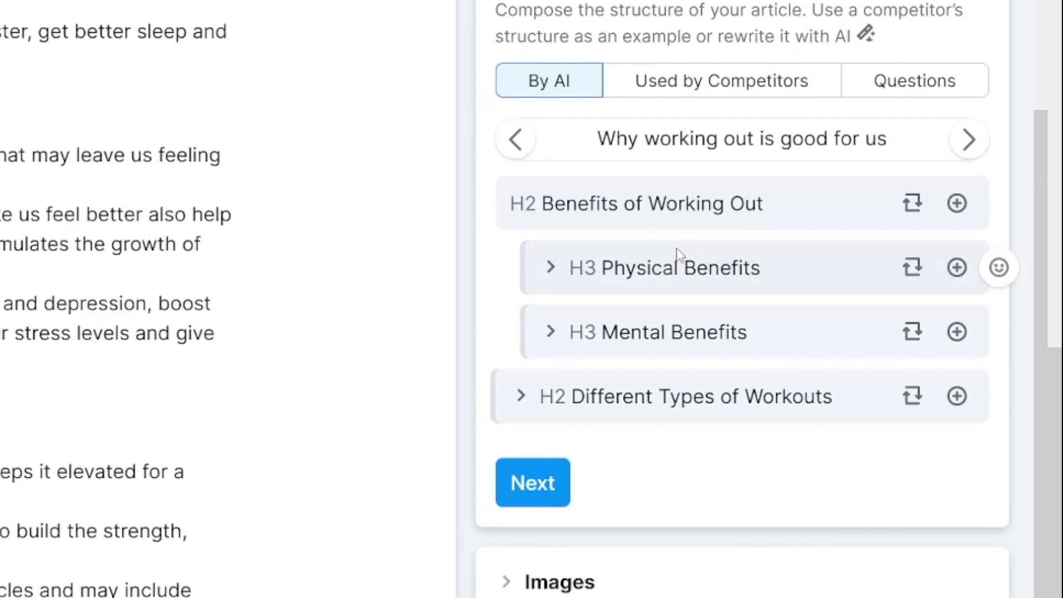
{"action": "scroll", "coordinate": [664, 276], "scroll_direction": "down", "scroll_amount": 5}
{"action": "left_click", "coordinate": [570, 326]}
{"action": "scroll", "coordinate": [570, 327], "scroll_direction": "down", "scroll_amount": 4}
{"action": "scroll", "coordinate": [699, 308], "scroll_direction": "up", "scroll_amount": 8}
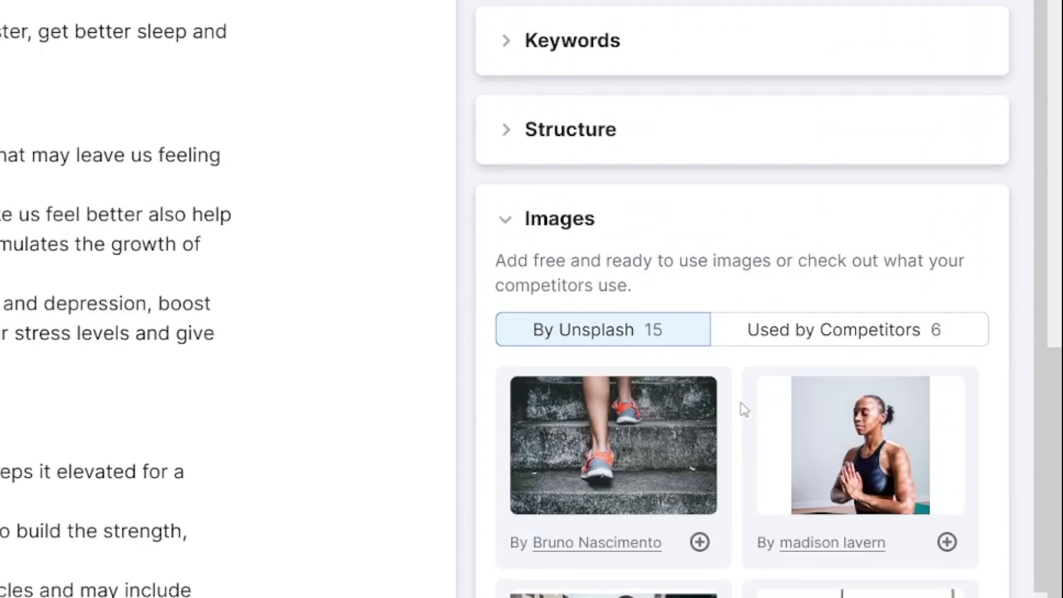
{"action": "scroll", "coordinate": [794, 419], "scroll_direction": "down", "scroll_amount": 2}
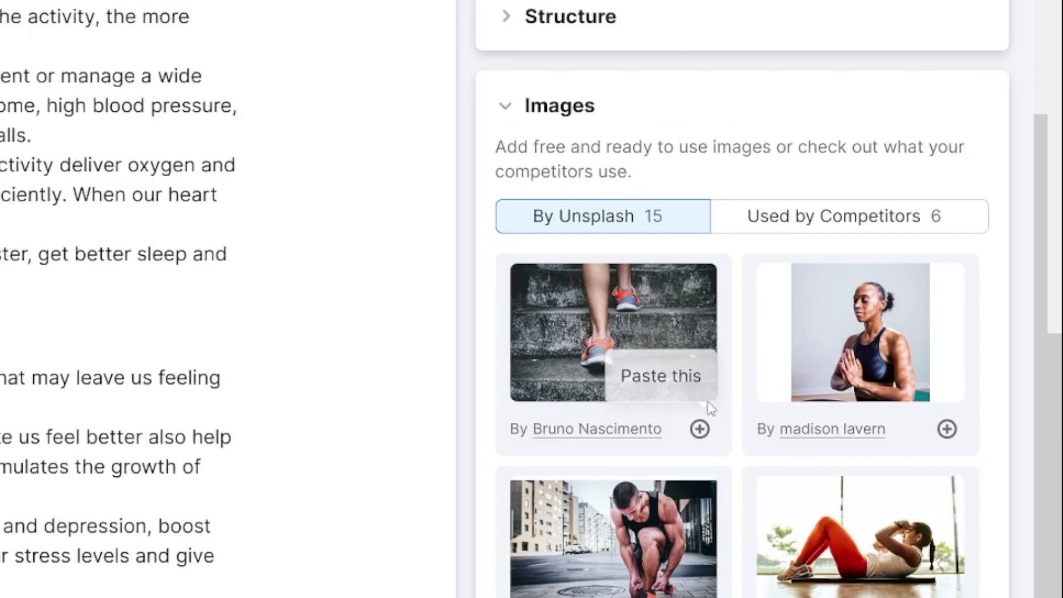
Step: Insert the feet-climbing-stairs Unsplash photo into the intro, review competitor images, then collapse Images
{"action": "left_click", "coordinate": [699, 399]}
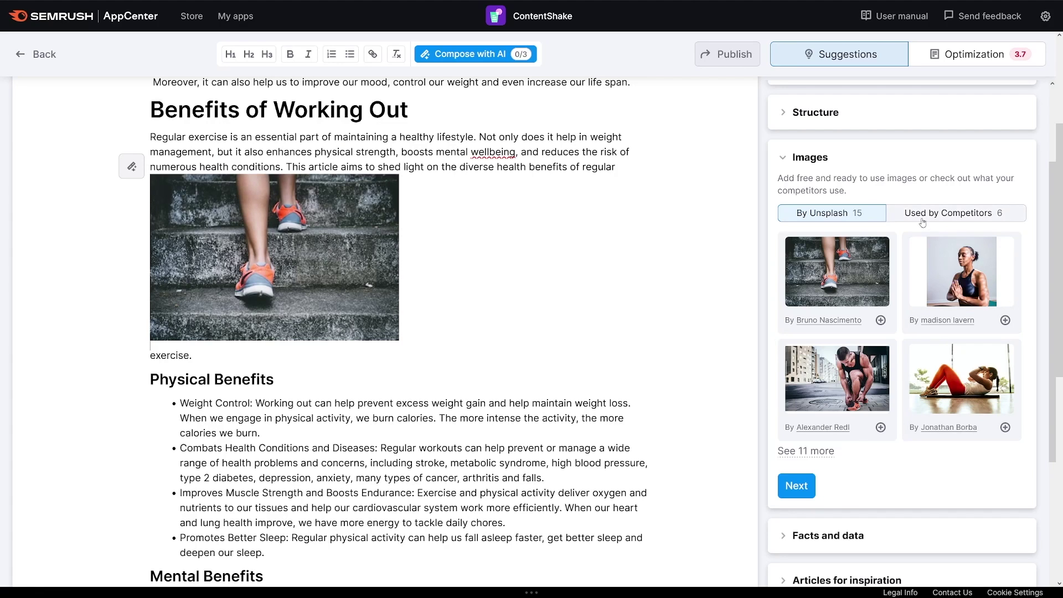
{"action": "left_click", "coordinate": [940, 221]}
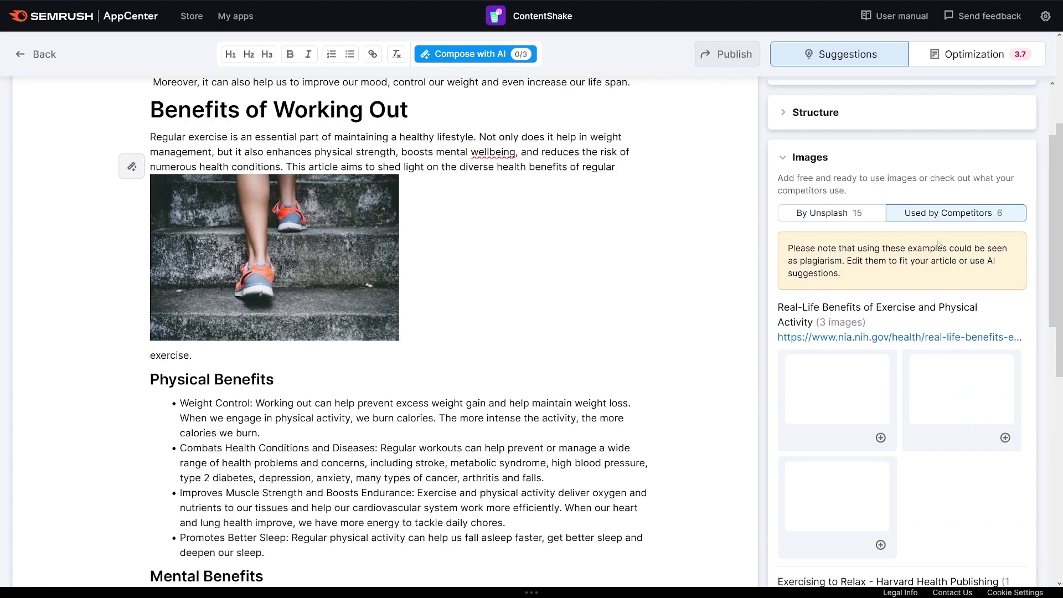
{"action": "scroll", "coordinate": [893, 313], "scroll_direction": "down", "scroll_amount": 5}
{"action": "scroll", "coordinate": [918, 343], "scroll_direction": "up", "scroll_amount": 7}
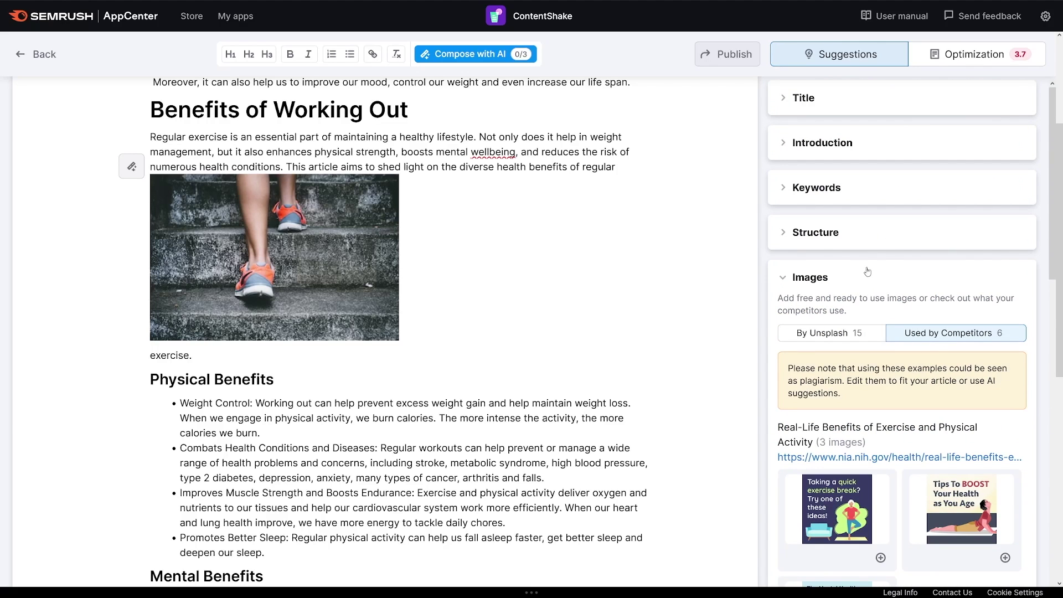
{"action": "left_click", "coordinate": [815, 282]}
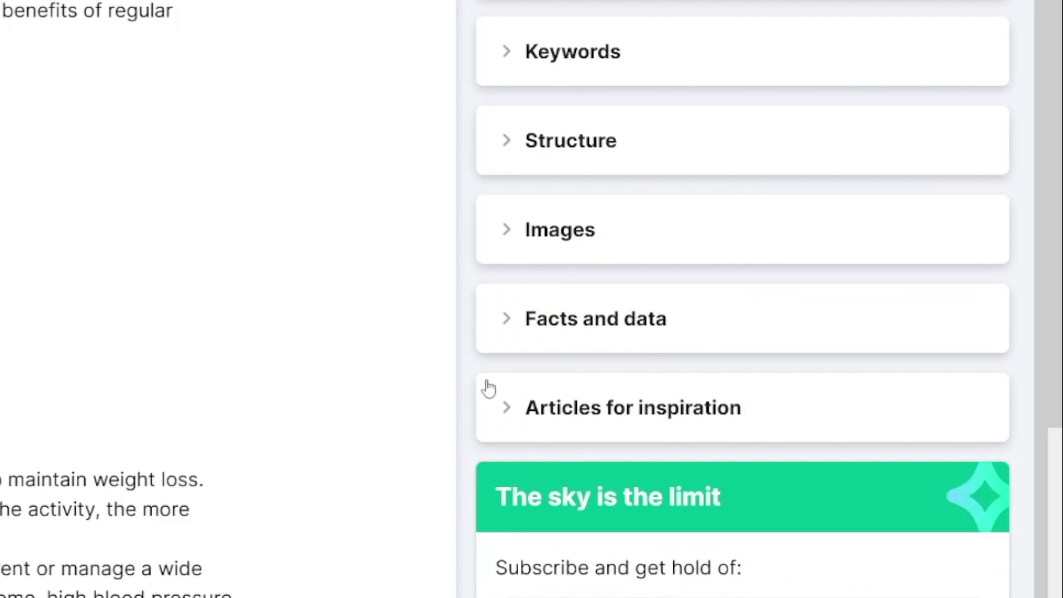
Step: Expand Facts and data and scroll through the sourced exercise-benefit statistics
{"action": "left_click", "coordinate": [642, 335]}
{"action": "scroll", "coordinate": [686, 337], "scroll_direction": "down", "scroll_amount": 3}
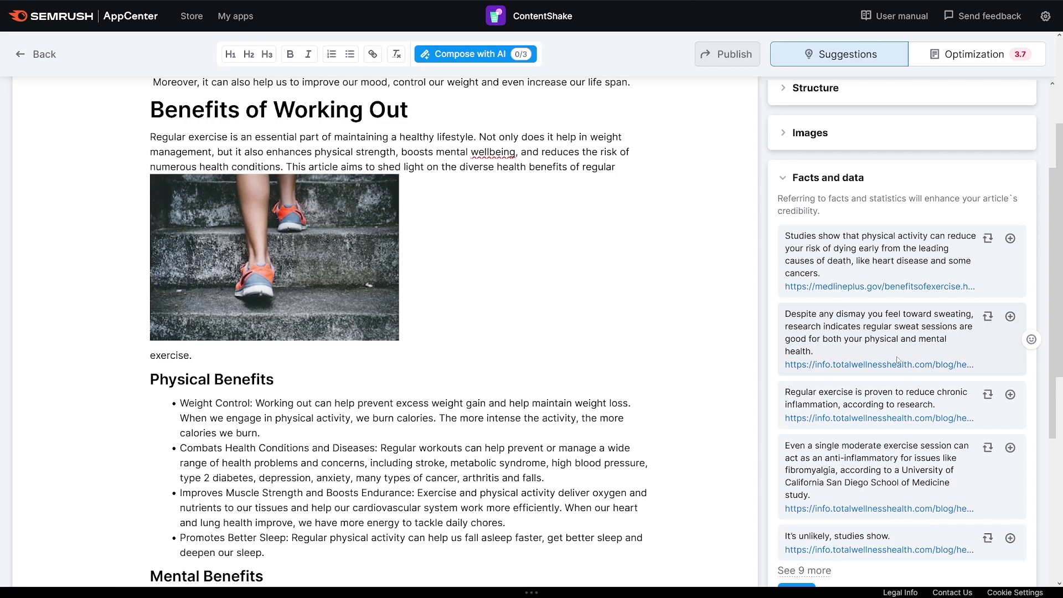
{"action": "scroll", "coordinate": [884, 297], "scroll_direction": "down", "scroll_amount": 3}
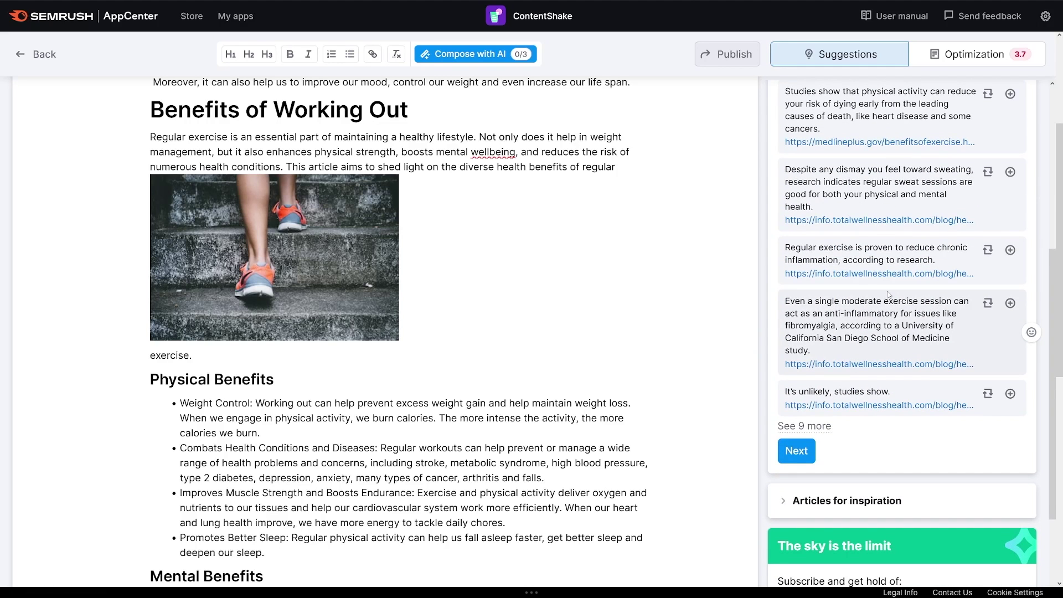
{"action": "scroll", "coordinate": [888, 294], "scroll_direction": "up", "scroll_amount": 2}
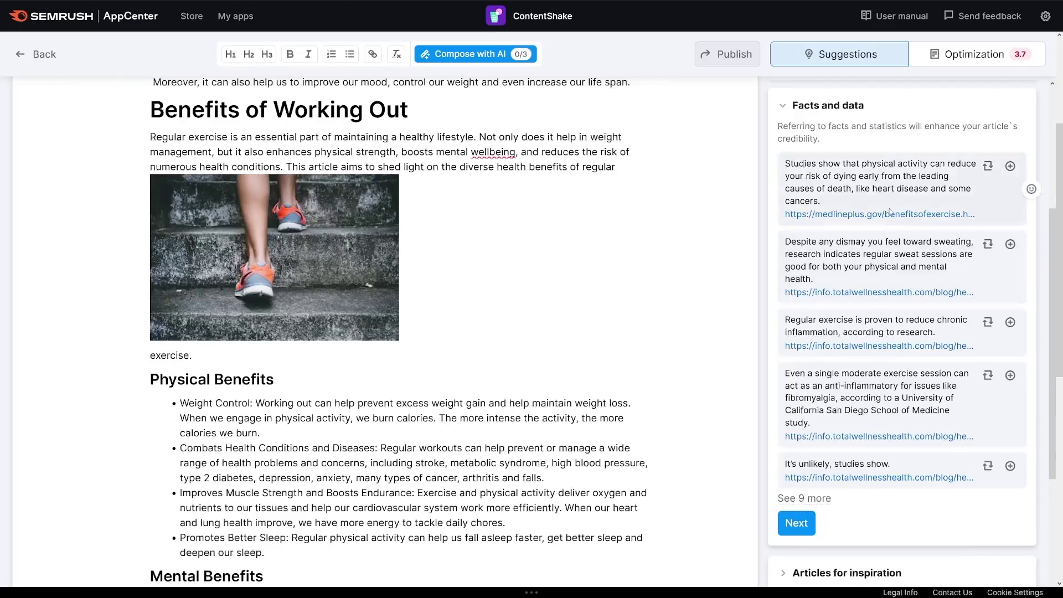
Step: Expand Articles for inspiration to list its three NCBI article links
{"action": "scroll", "coordinate": [890, 211], "scroll_direction": "up", "scroll_amount": 3}
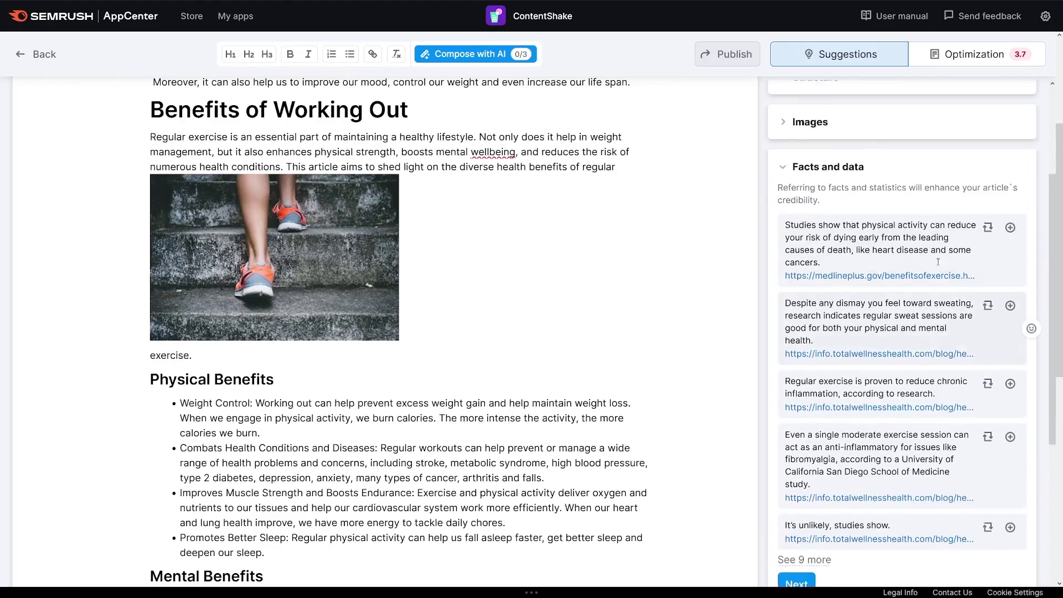
{"action": "scroll", "coordinate": [918, 275], "scroll_direction": "down", "scroll_amount": 2}
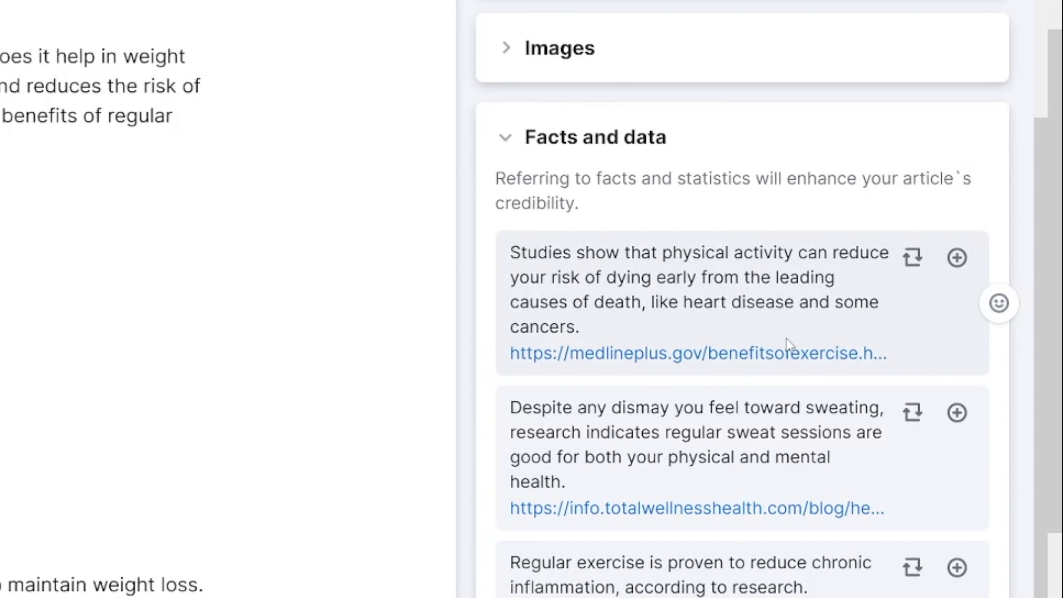
{"action": "scroll", "coordinate": [791, 365], "scroll_direction": "down", "scroll_amount": 5}
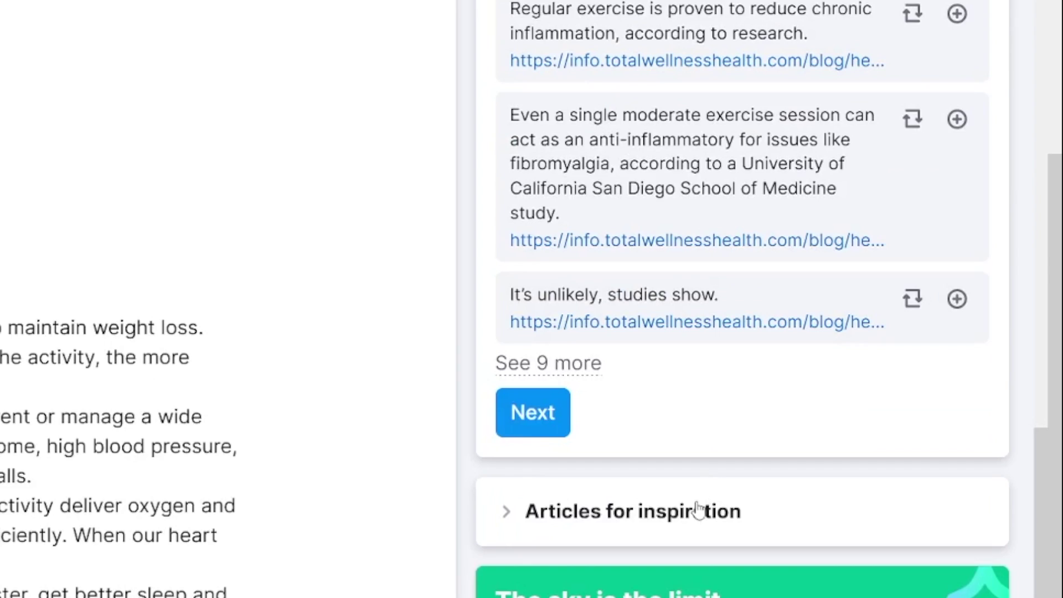
{"action": "left_click", "coordinate": [633, 509]}
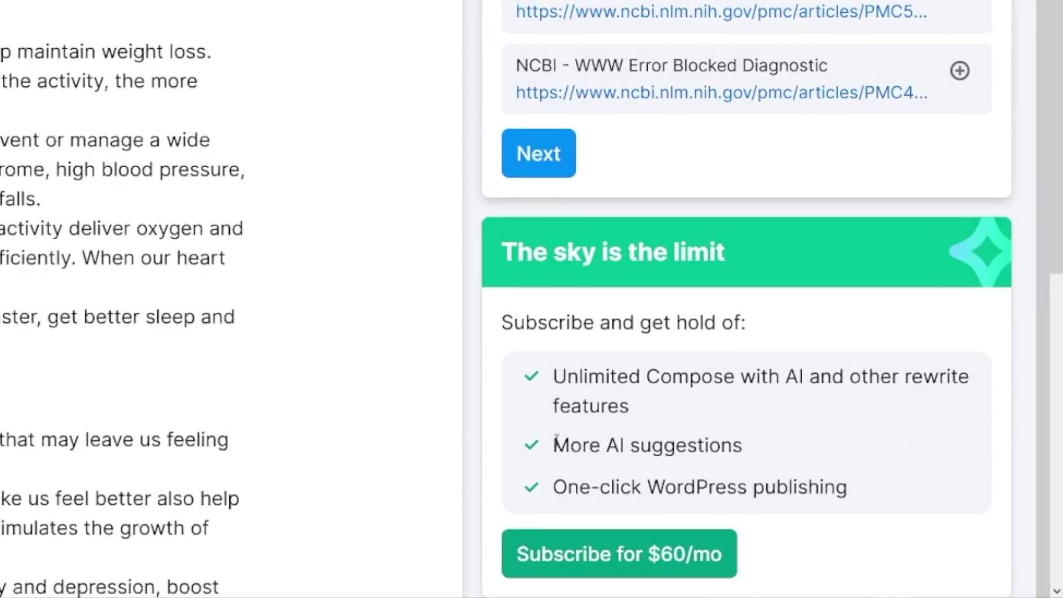
Step: Highlight the More AI suggestions perk, then scroll down the Google results for '10 items for your home office'
{"action": "left_click_drag", "start_coordinate": [803, 510], "coordinate": [853, 509]}
{"action": "left_click_drag", "start_coordinate": [648, 444], "coordinate": [733, 444]}
{"action": "left_click", "coordinate": [747, 453]}
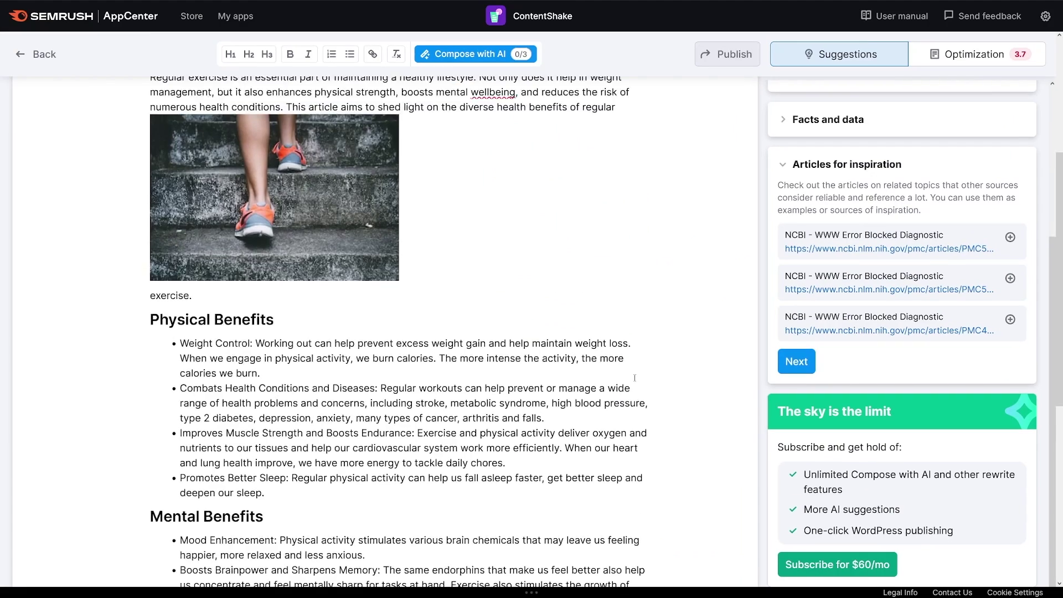
{"action": "scroll", "coordinate": [176, 148], "scroll_direction": "up", "scroll_amount": 4}
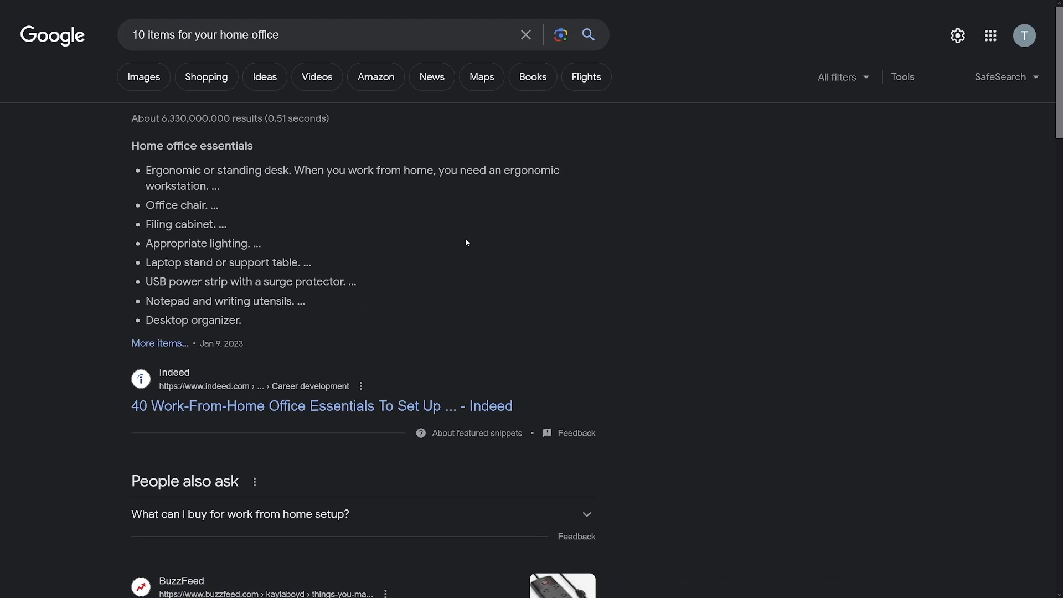
{"action": "scroll", "coordinate": [377, 263], "scroll_direction": "down", "scroll_amount": 5}
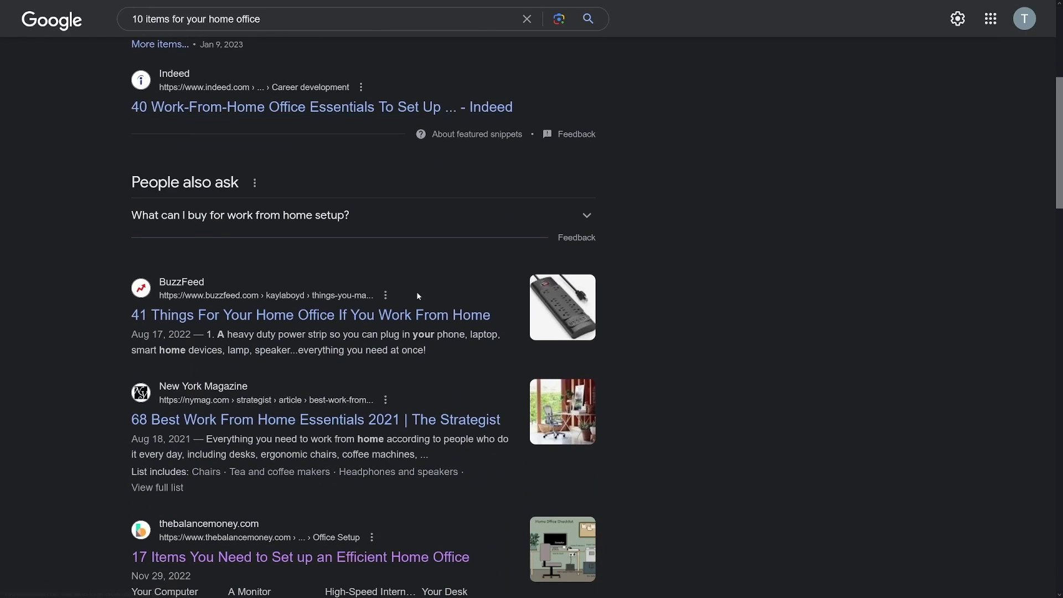
{"action": "scroll", "coordinate": [417, 296], "scroll_direction": "down", "scroll_amount": 4}
{"action": "scroll", "coordinate": [463, 308], "scroll_direction": "down", "scroll_amount": 4}
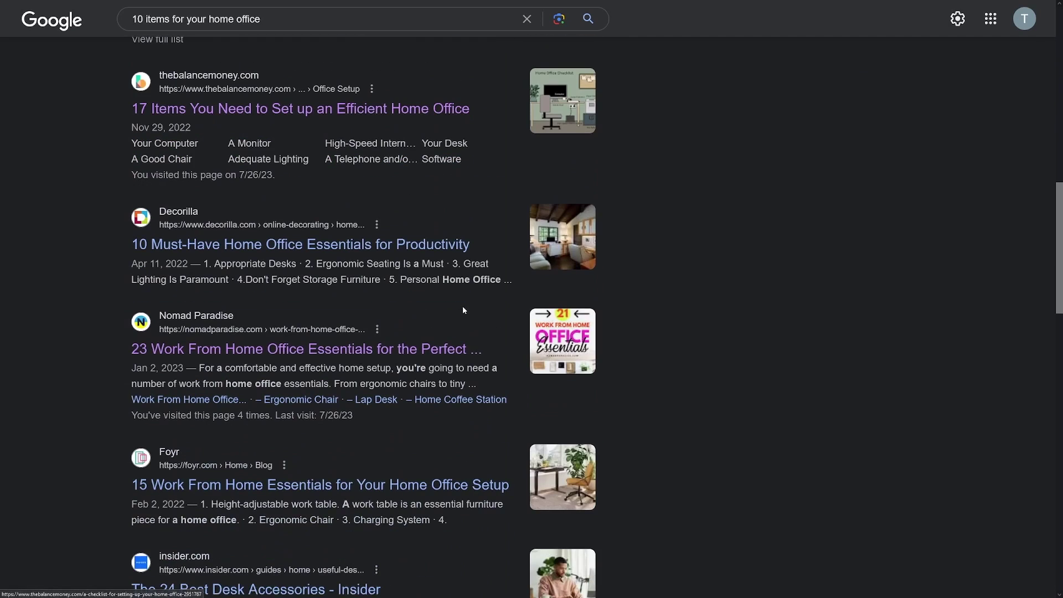
Step: Open the Nomad Paradise '23 Work From Home Office Essentials' article and highlight its title
{"action": "left_click", "coordinate": [189, 352]}
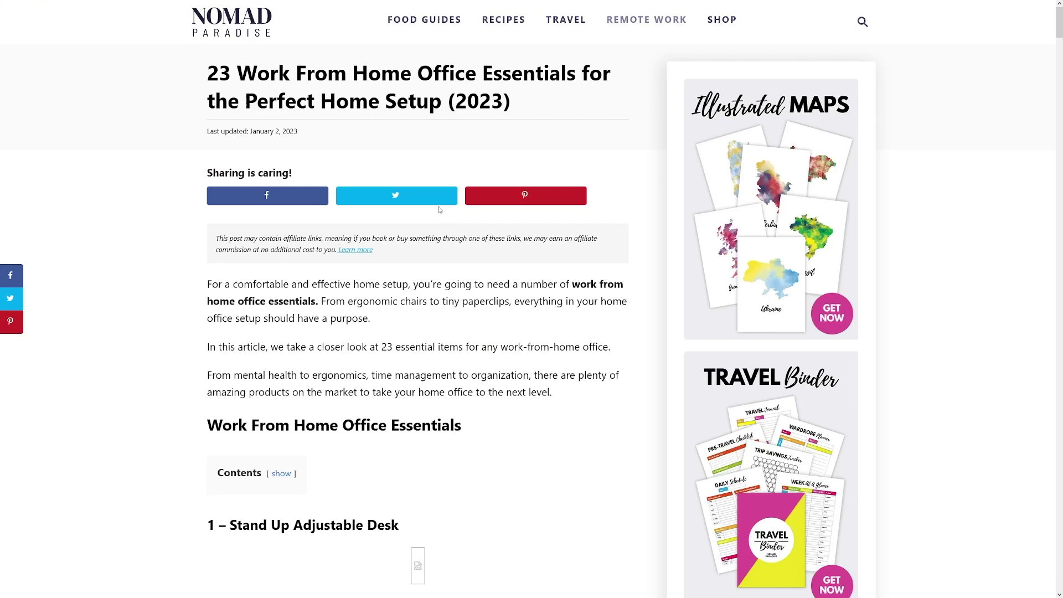
{"action": "left_click_drag", "start_coordinate": [209, 72], "coordinate": [387, 67]}
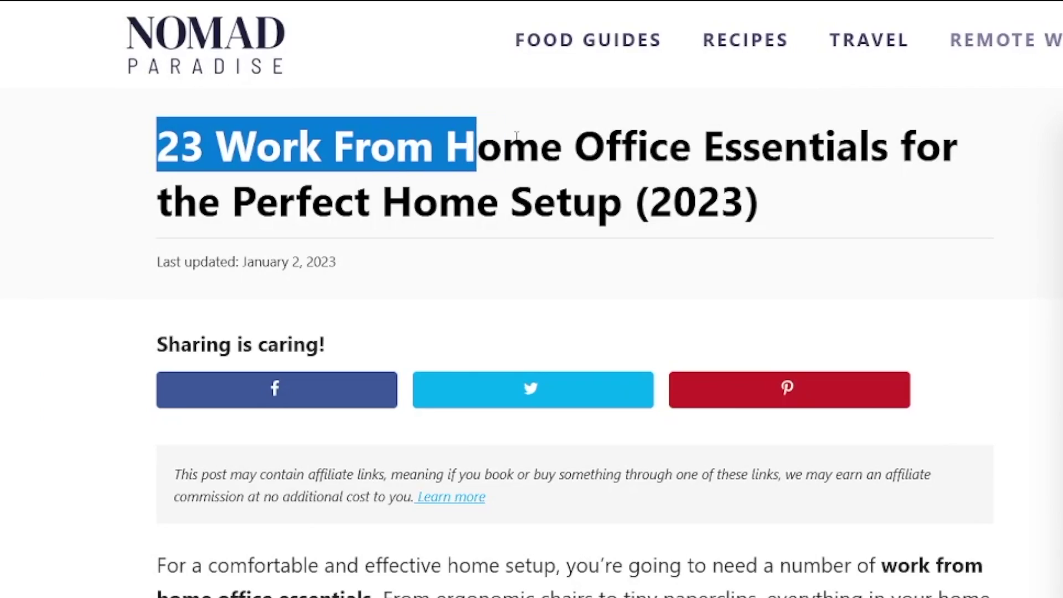
{"action": "left_click_drag", "start_coordinate": [516, 136], "coordinate": [973, 157]}
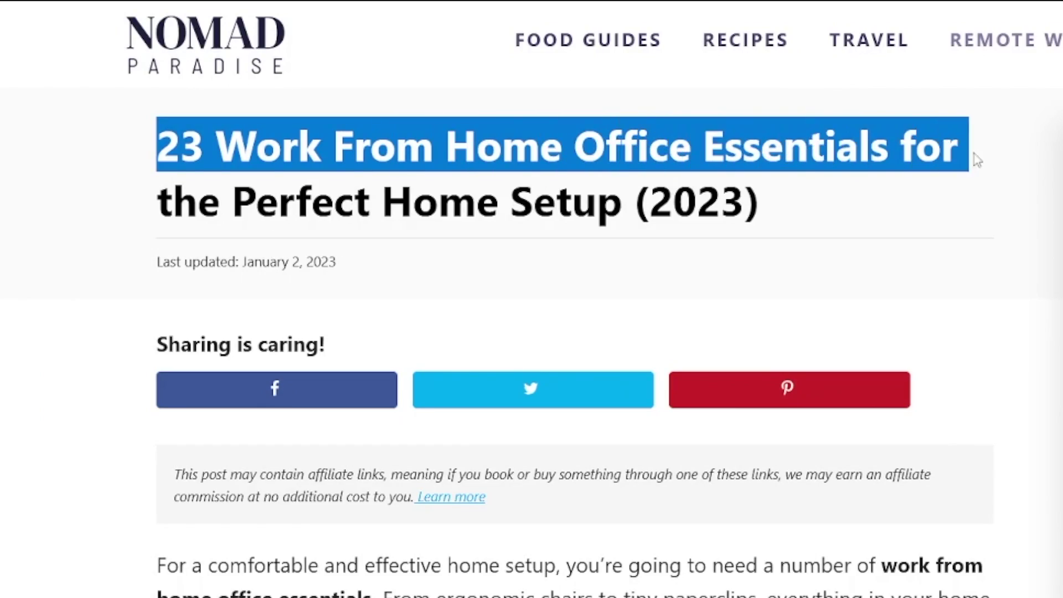
{"action": "left_click", "coordinate": [975, 157]}
Step: Scroll to the Stand Up Adjustable Desk and open its SHW Amazon page via 'Check Price on Amazon'
{"action": "scroll", "coordinate": [787, 387], "scroll_direction": "down", "scroll_amount": 10}
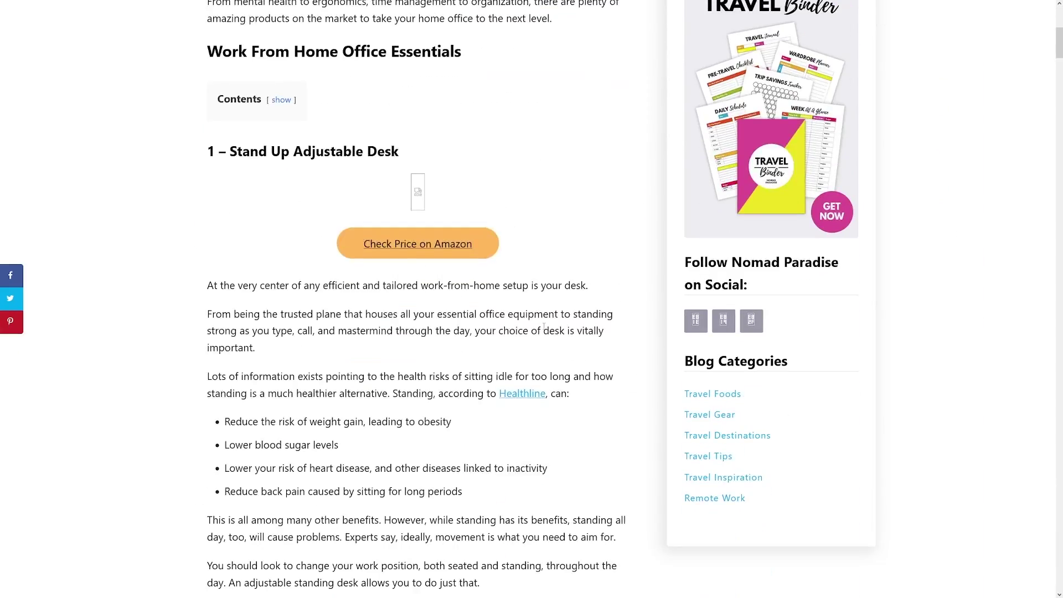
{"action": "scroll", "coordinate": [544, 326], "scroll_direction": "down", "scroll_amount": 3}
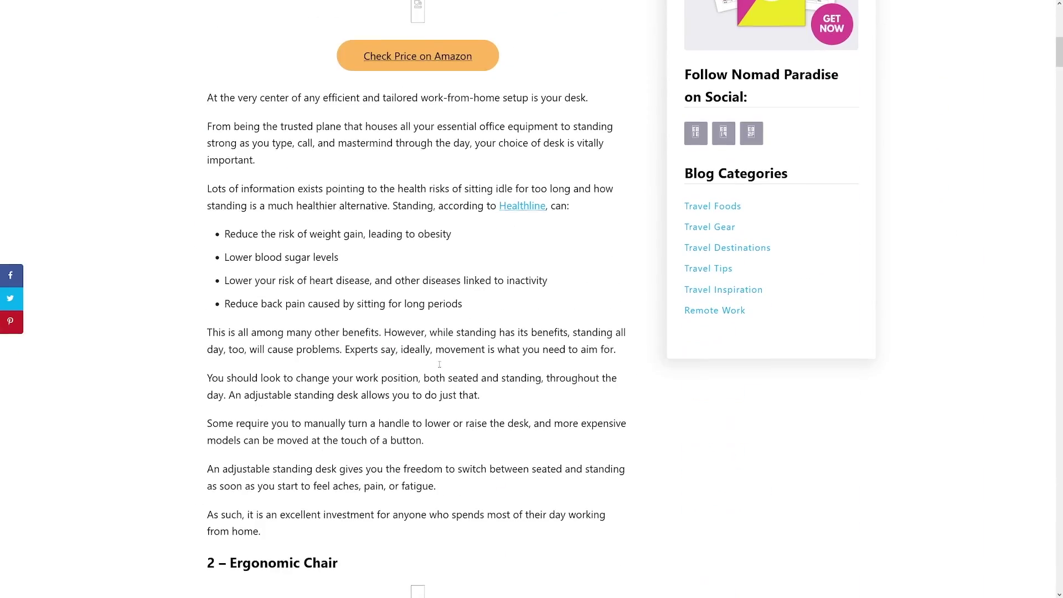
{"action": "scroll", "coordinate": [476, 360], "scroll_direction": "down", "scroll_amount": 2}
{"action": "scroll", "coordinate": [416, 389], "scroll_direction": "up", "scroll_amount": 3}
{"action": "scroll", "coordinate": [426, 310], "scroll_direction": "up", "scroll_amount": 4}
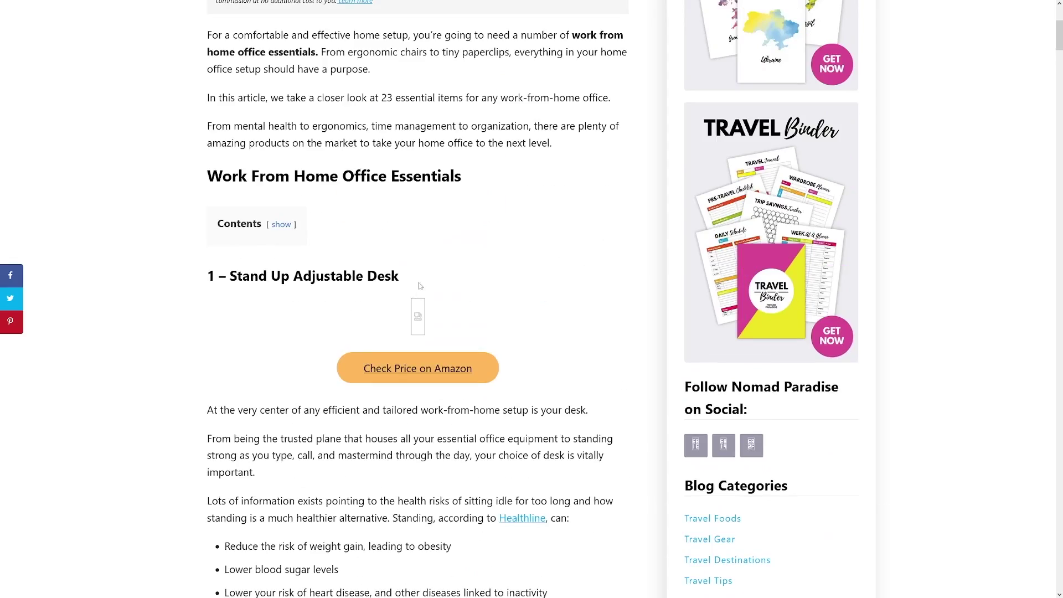
{"action": "scroll", "coordinate": [483, 265], "scroll_direction": "down", "scroll_amount": 1}
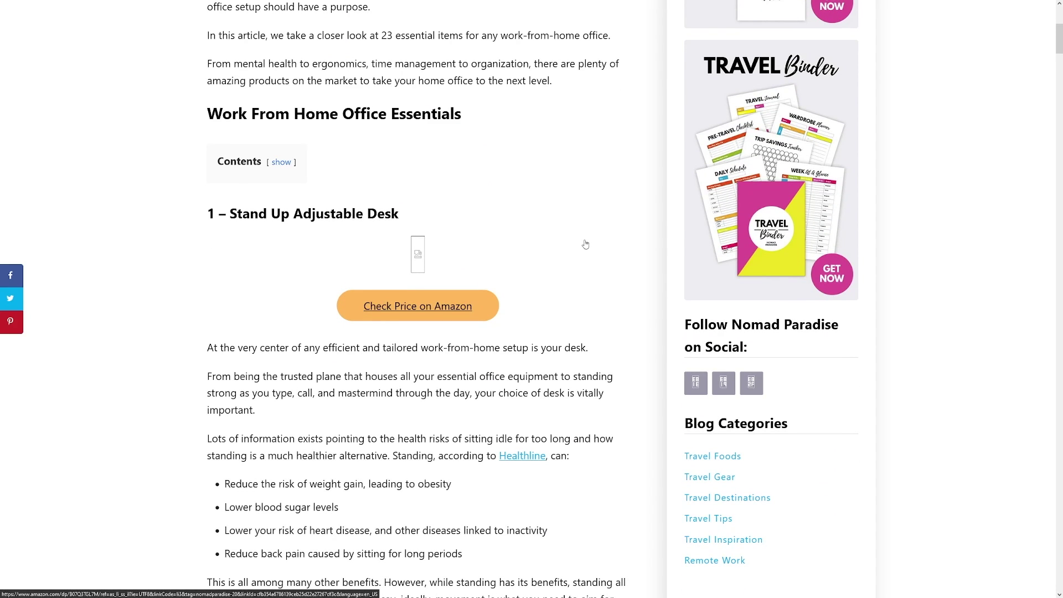
{"action": "scroll", "coordinate": [585, 244], "scroll_direction": "down", "scroll_amount": 1}
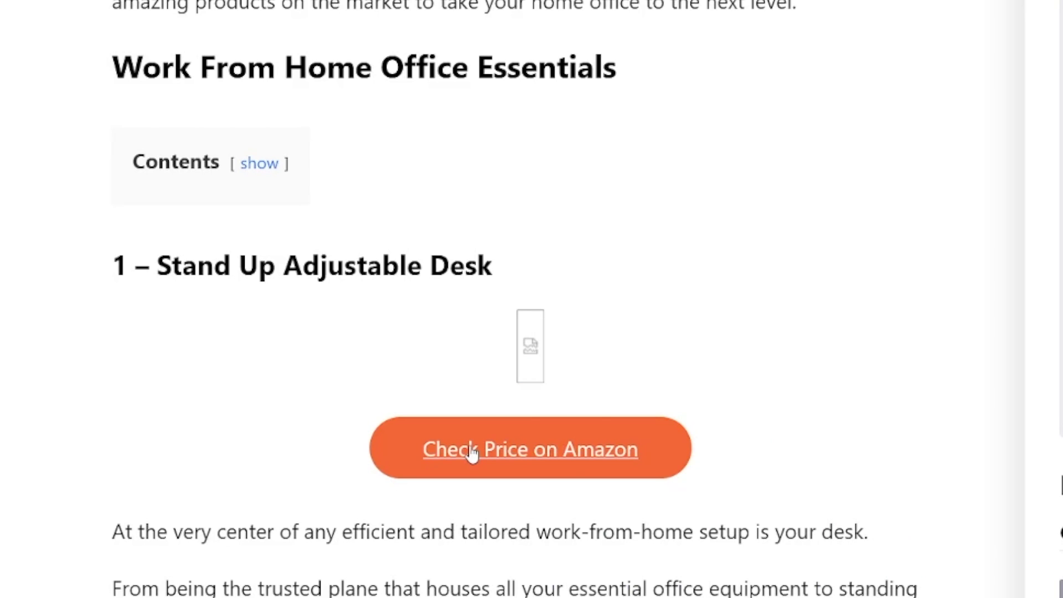
{"action": "left_click", "coordinate": [489, 451]}
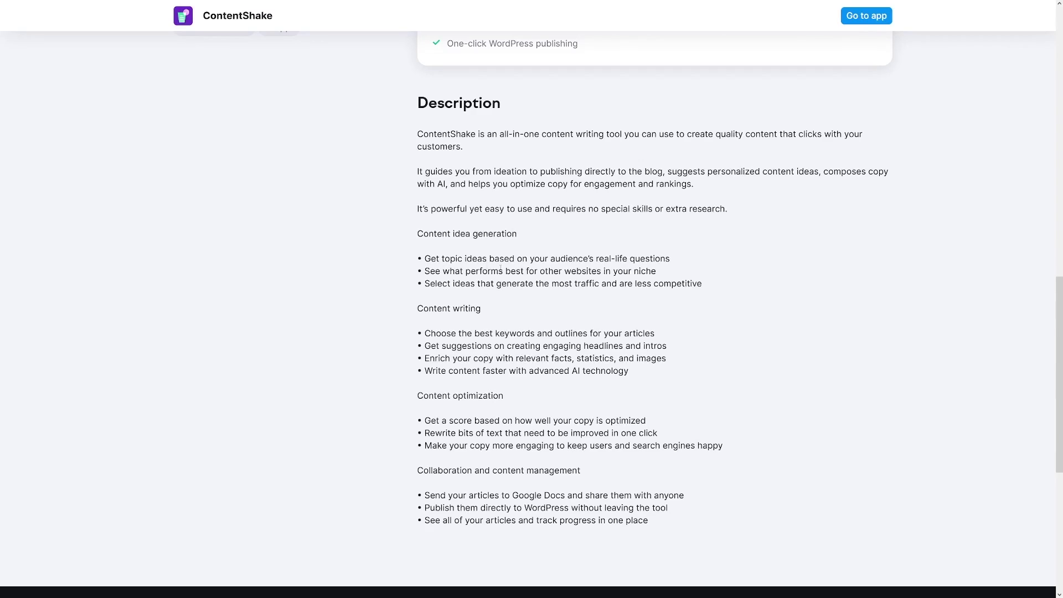
{"action": "left_click_drag", "start_coordinate": [400, 233], "coordinate": [506, 233]}
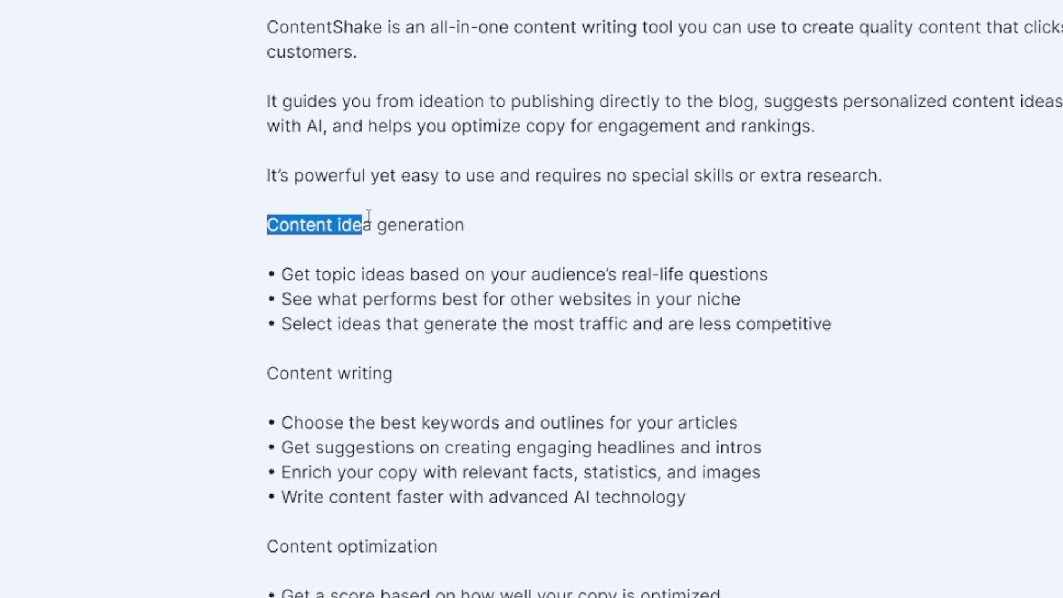
{"action": "left_click_drag", "start_coordinate": [442, 224], "coordinate": [477, 232]}
{"action": "left_click", "coordinate": [450, 269]}
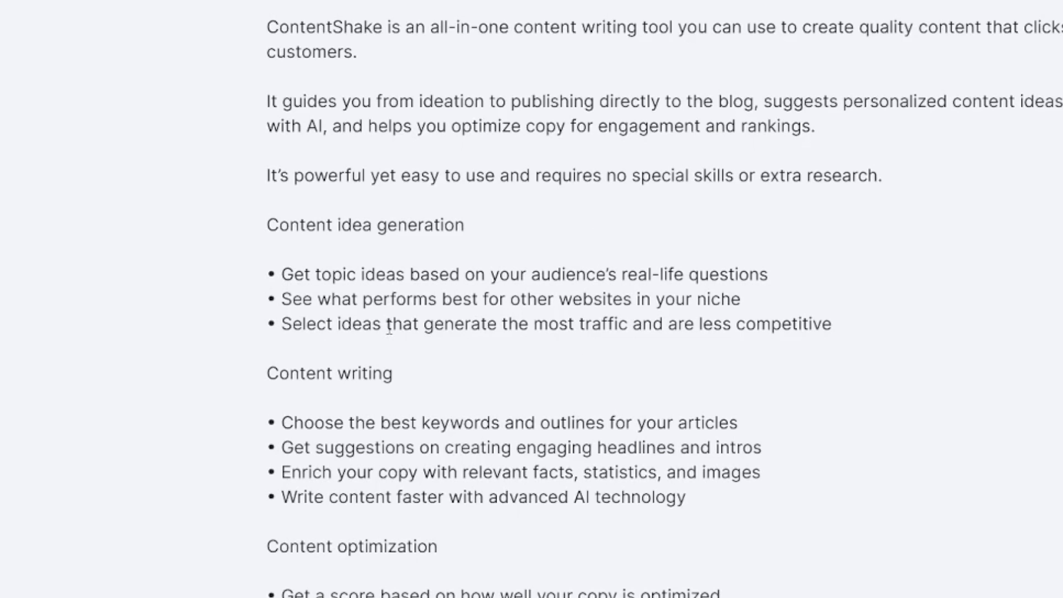
{"action": "left_click_drag", "start_coordinate": [389, 327], "coordinate": [820, 325]}
{"action": "left_click", "coordinate": [834, 331]}
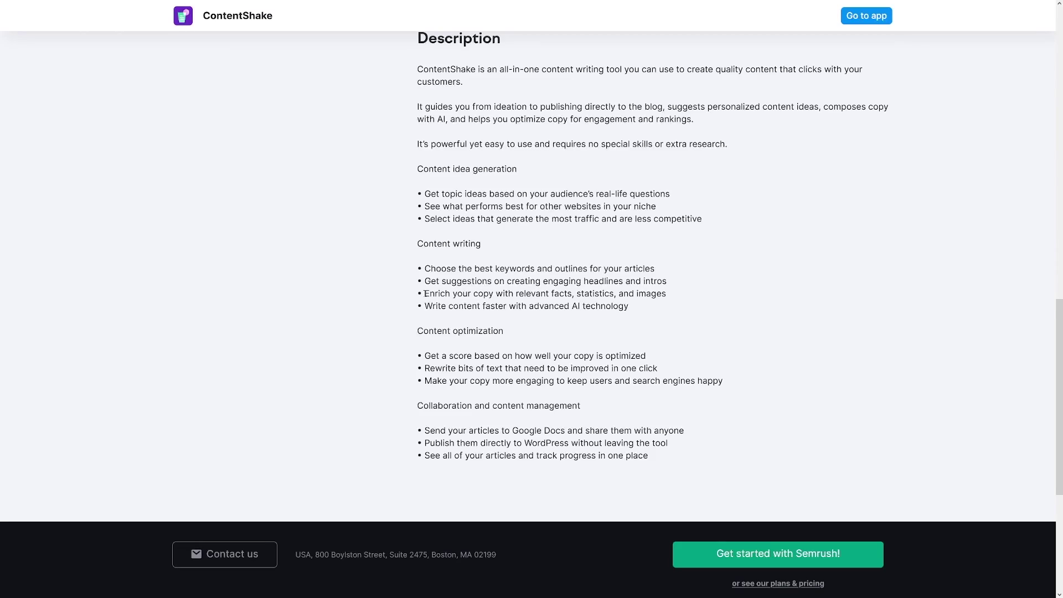
{"action": "left_click_drag", "start_coordinate": [424, 294], "coordinate": [534, 295]}
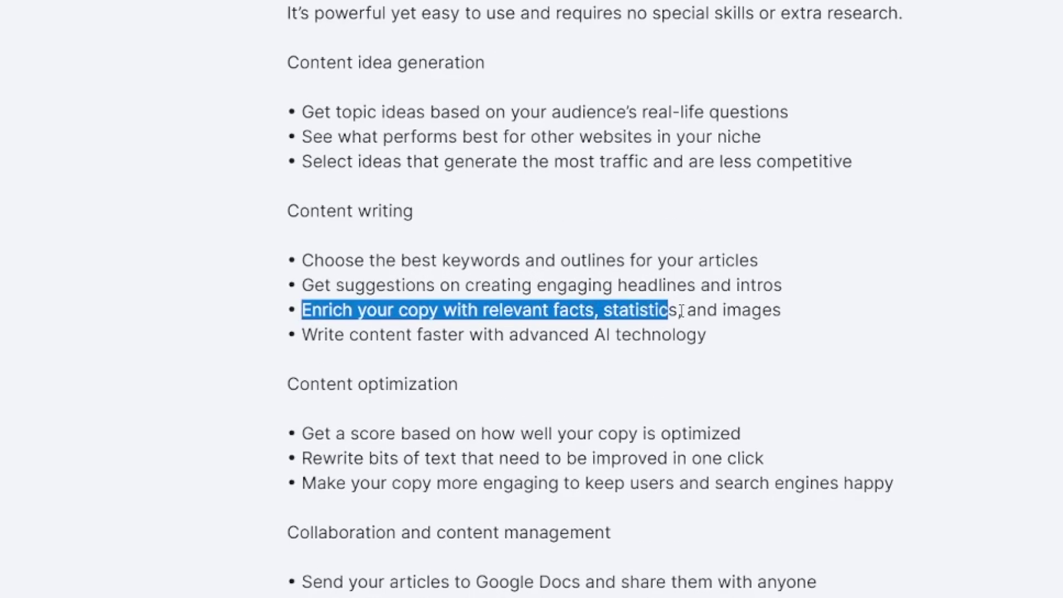
{"action": "left_click_drag", "start_coordinate": [688, 310], "coordinate": [786, 313]}
{"action": "left_click", "coordinate": [786, 313]}
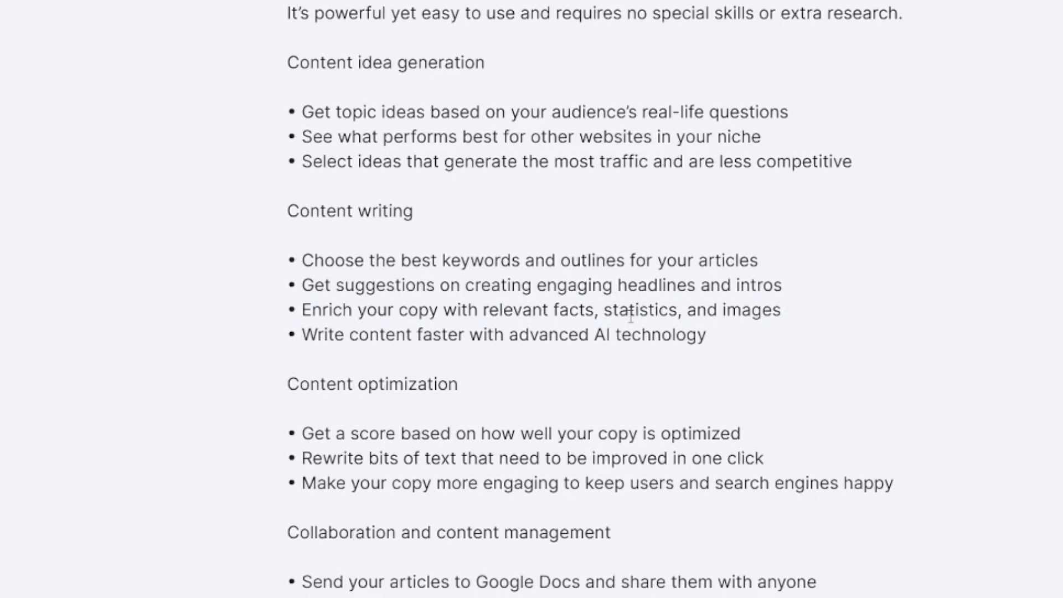
{"action": "scroll", "coordinate": [524, 303], "scroll_direction": "down", "scroll_amount": 1}
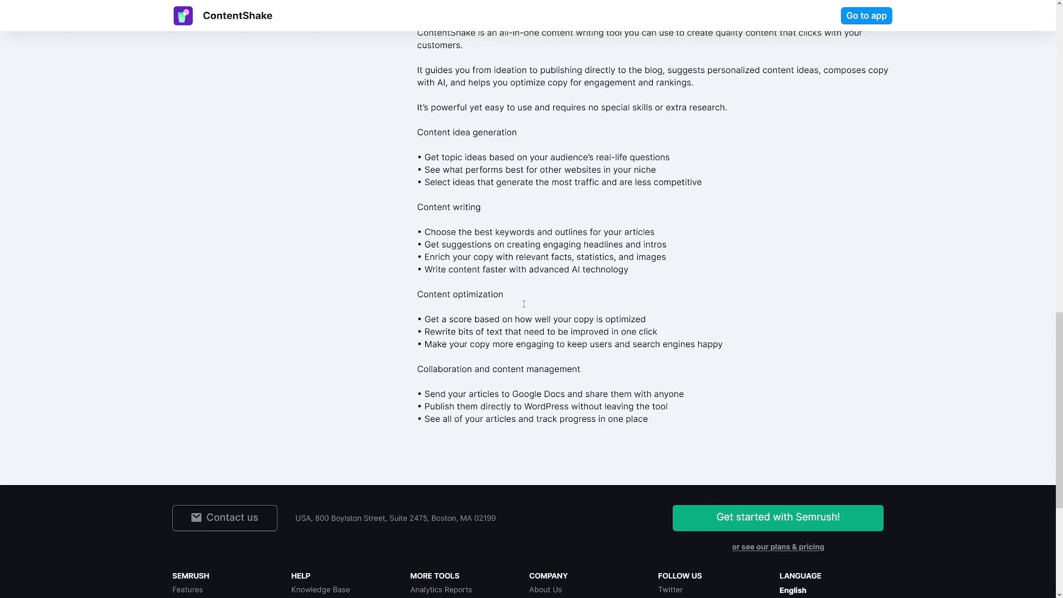
{"action": "left_click_drag", "start_coordinate": [423, 291], "coordinate": [769, 263]}
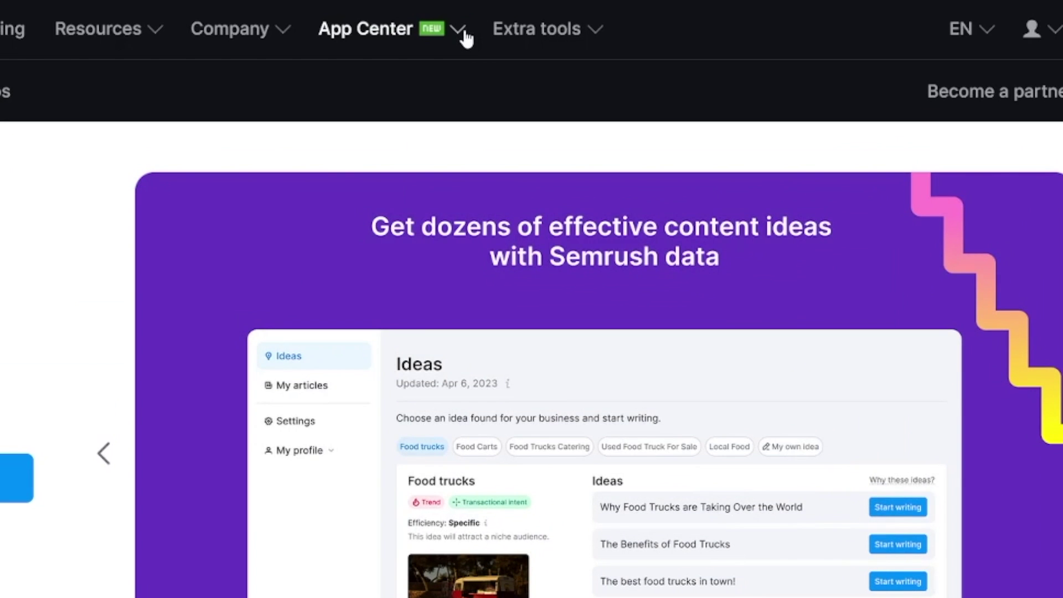
Step: Open the App Center dropdown to see ContentShake listed as Active among the apps
{"action": "left_click", "coordinate": [584, 20]}
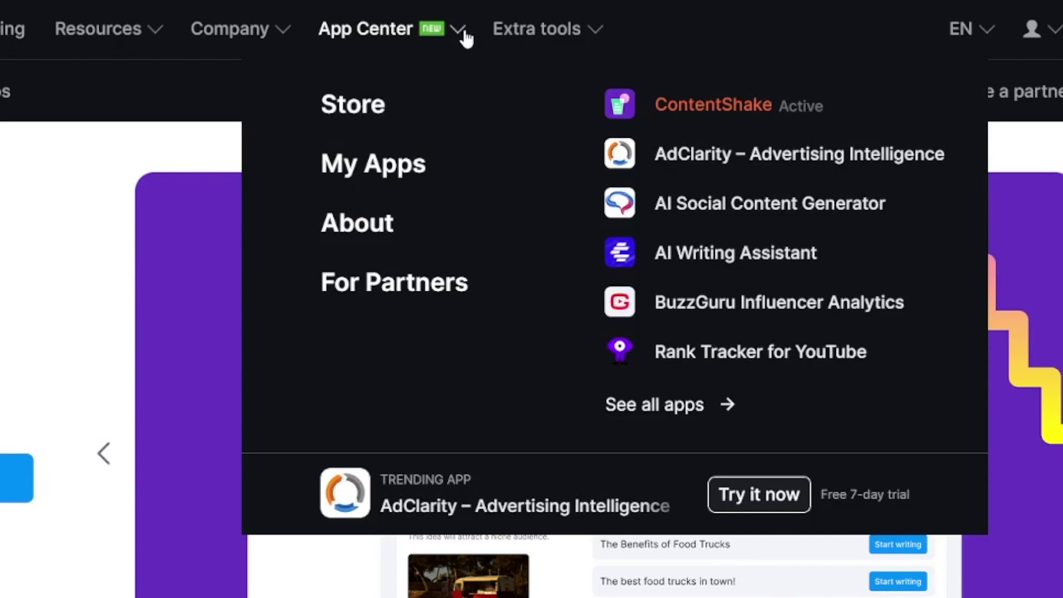